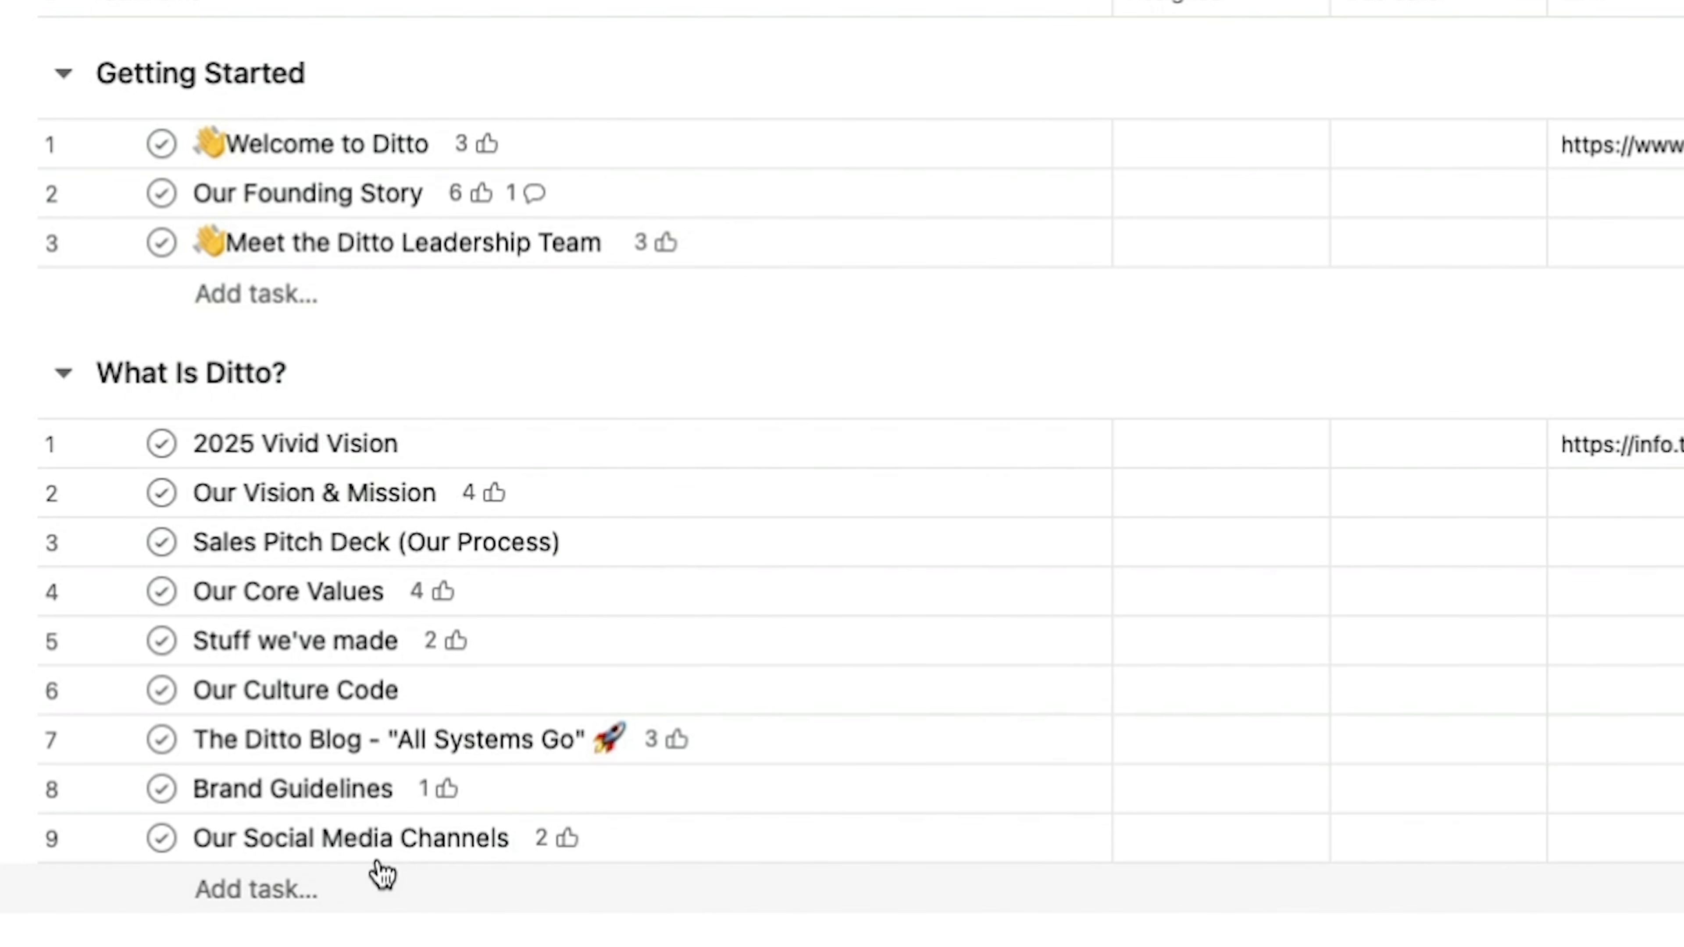
# Look through the project's task list from the Getting Started section down to the three FAQs tasks.
pyautogui.scroll(-3, 378, 862)
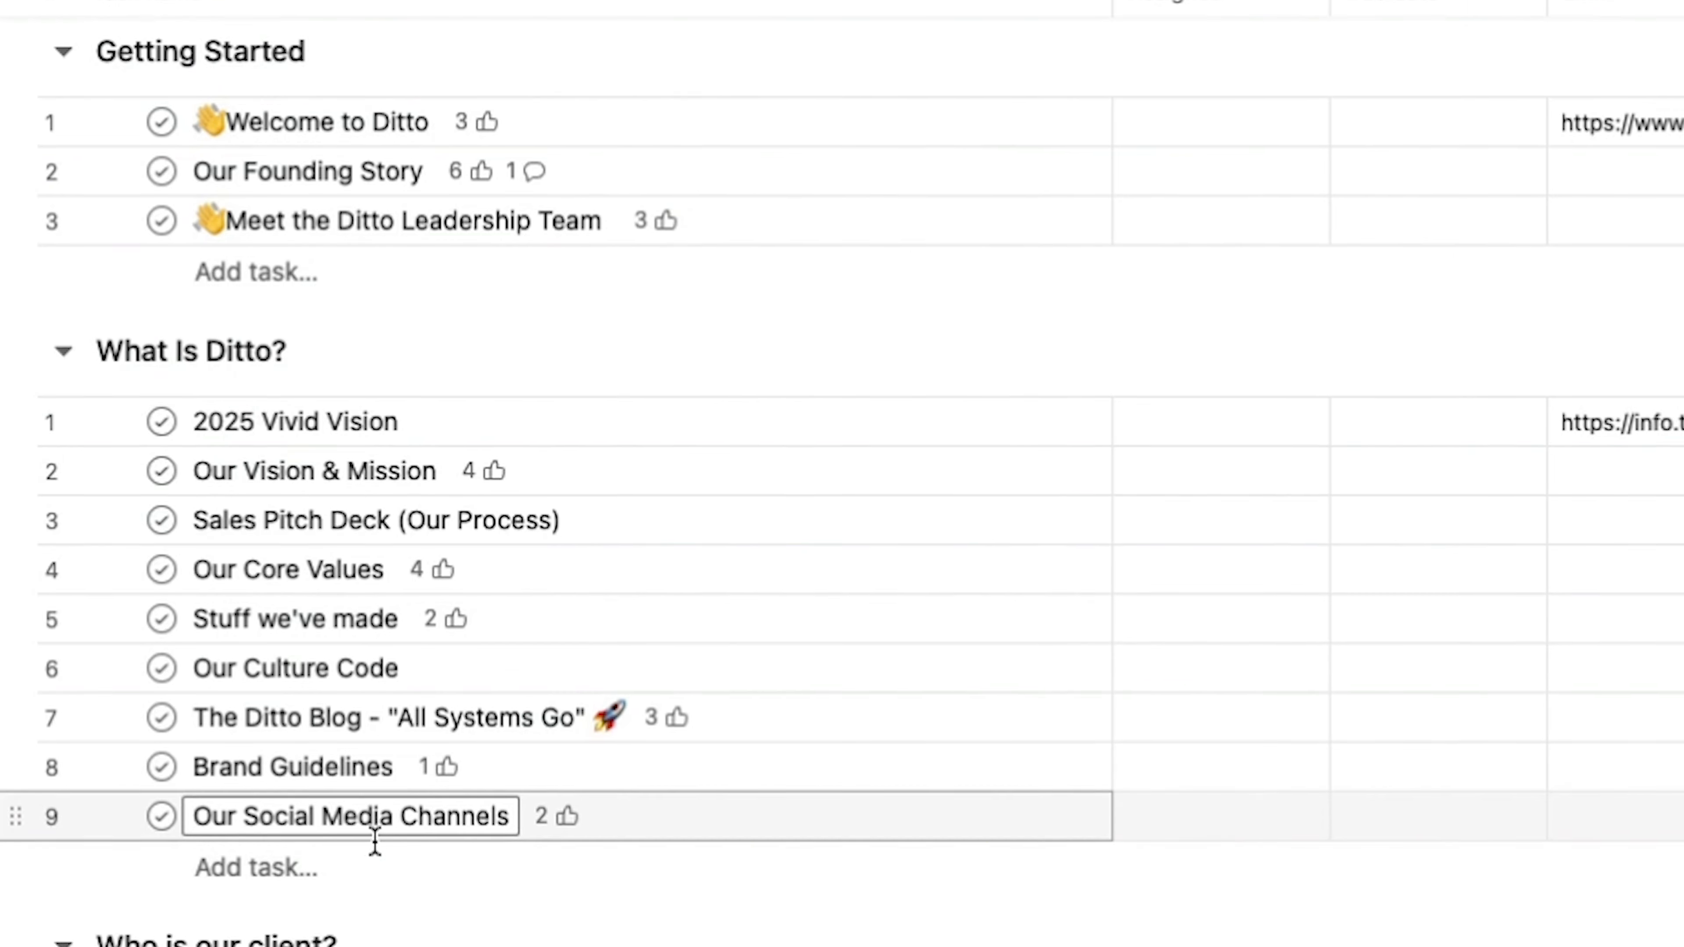
pyautogui.scroll(-4, 259, 647)
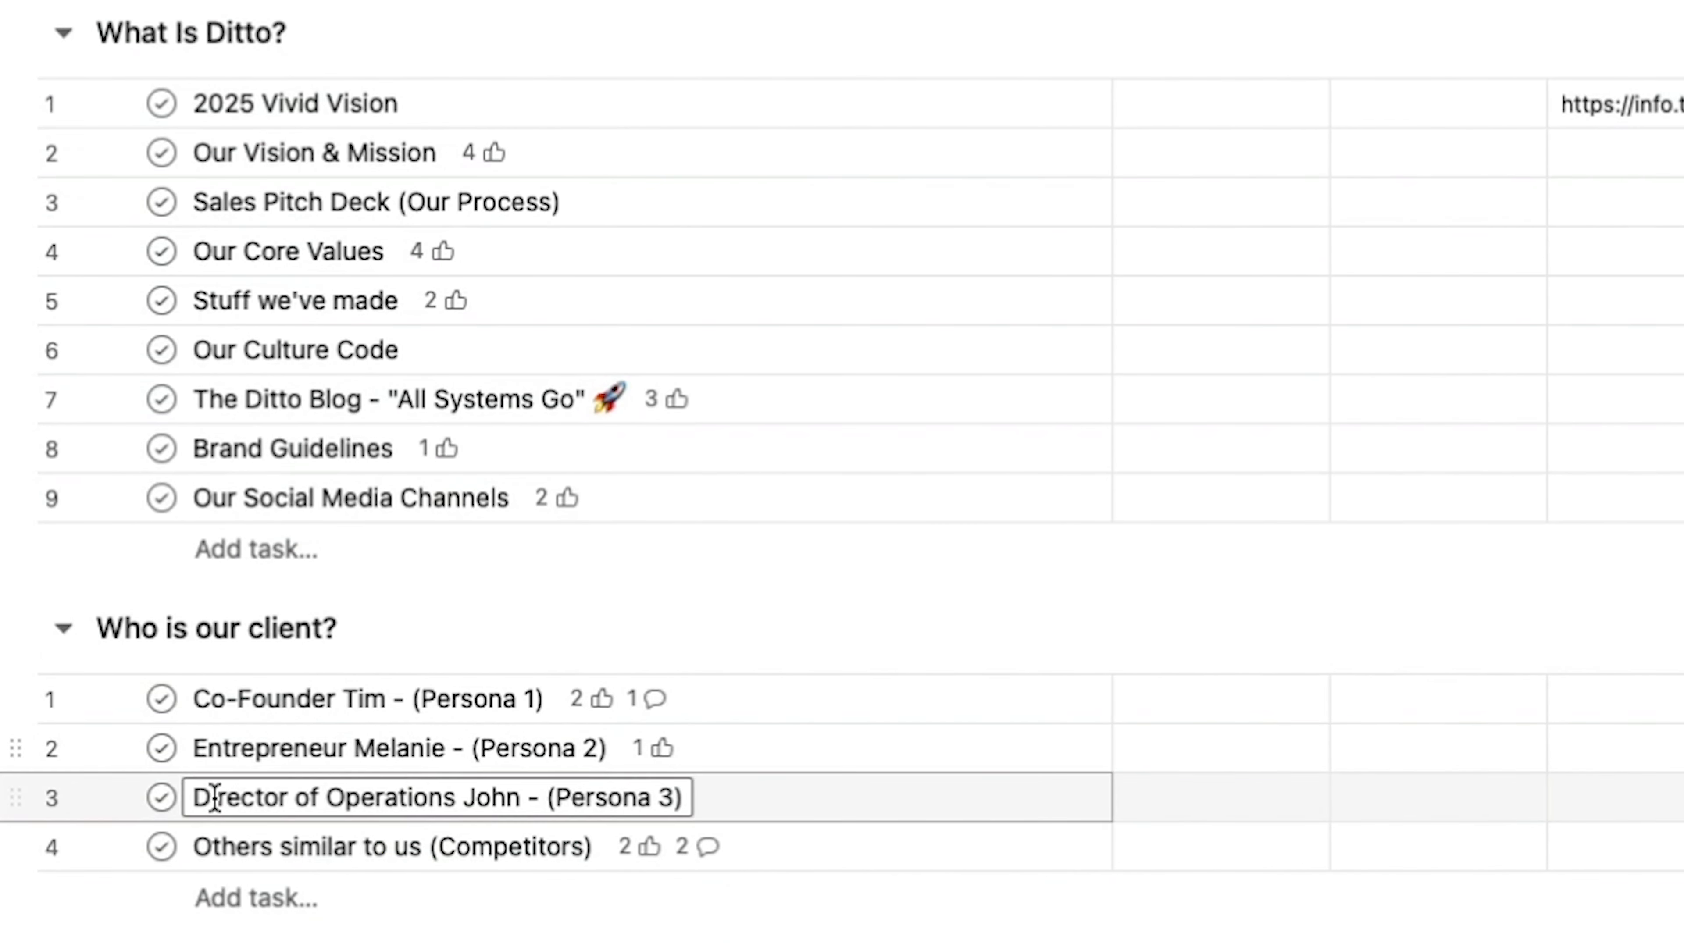
pyautogui.scroll(-5, 215, 825)
pyautogui.scroll(-10, 219, 796)
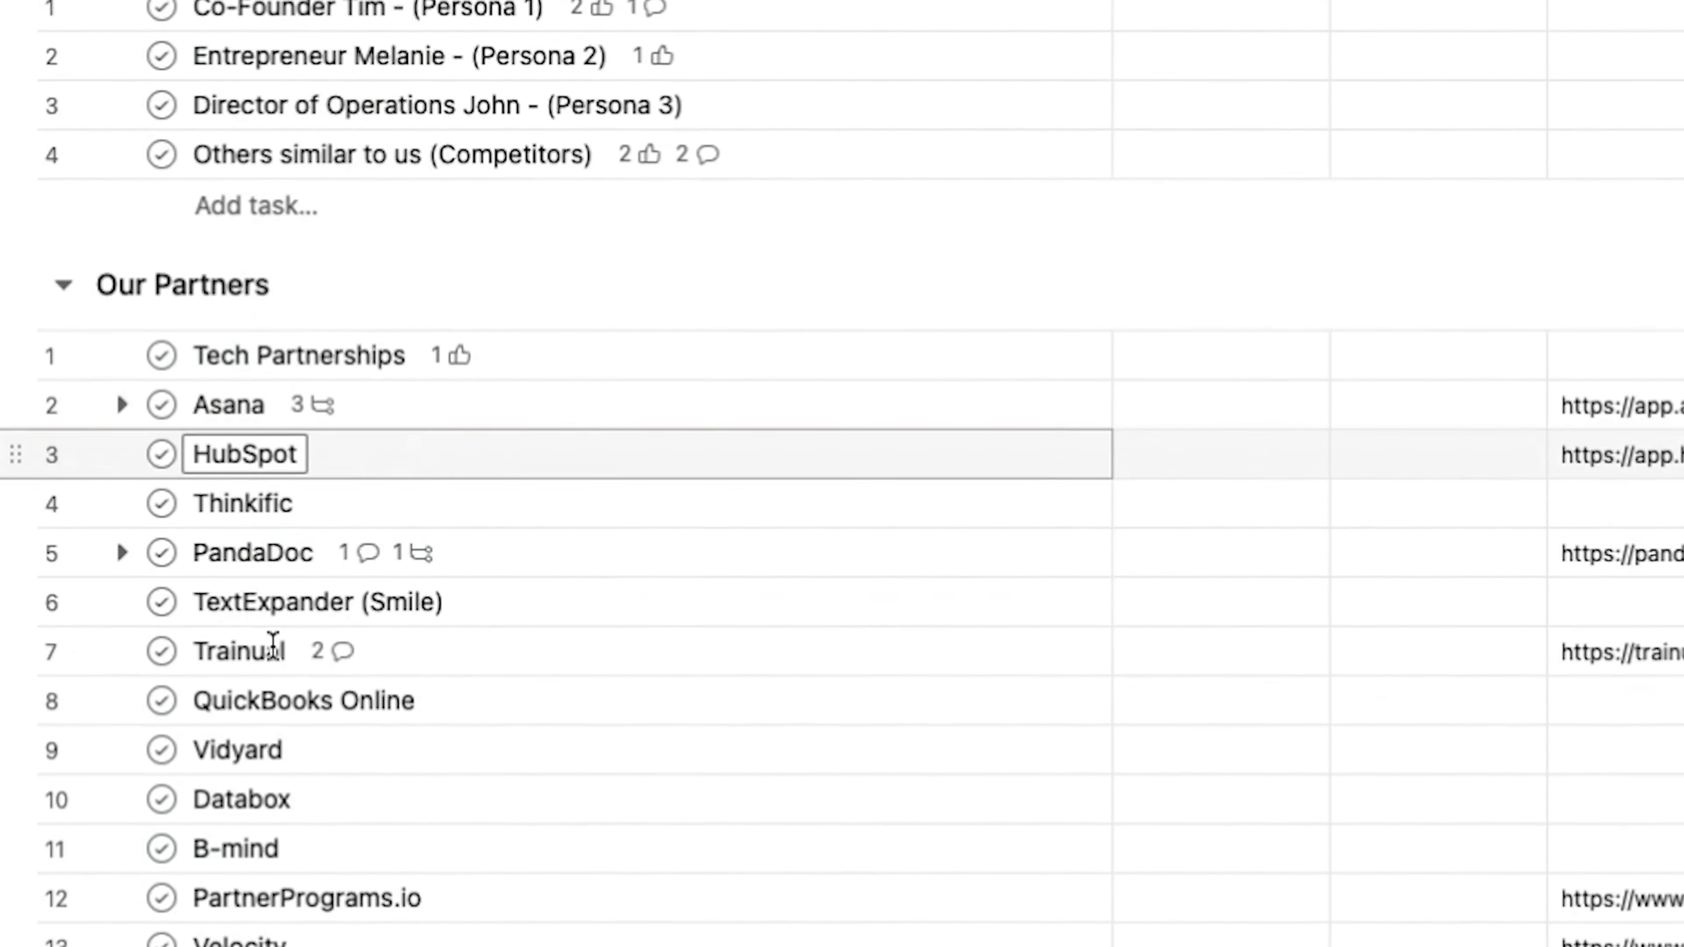
pyautogui.scroll(-2, 232, 411)
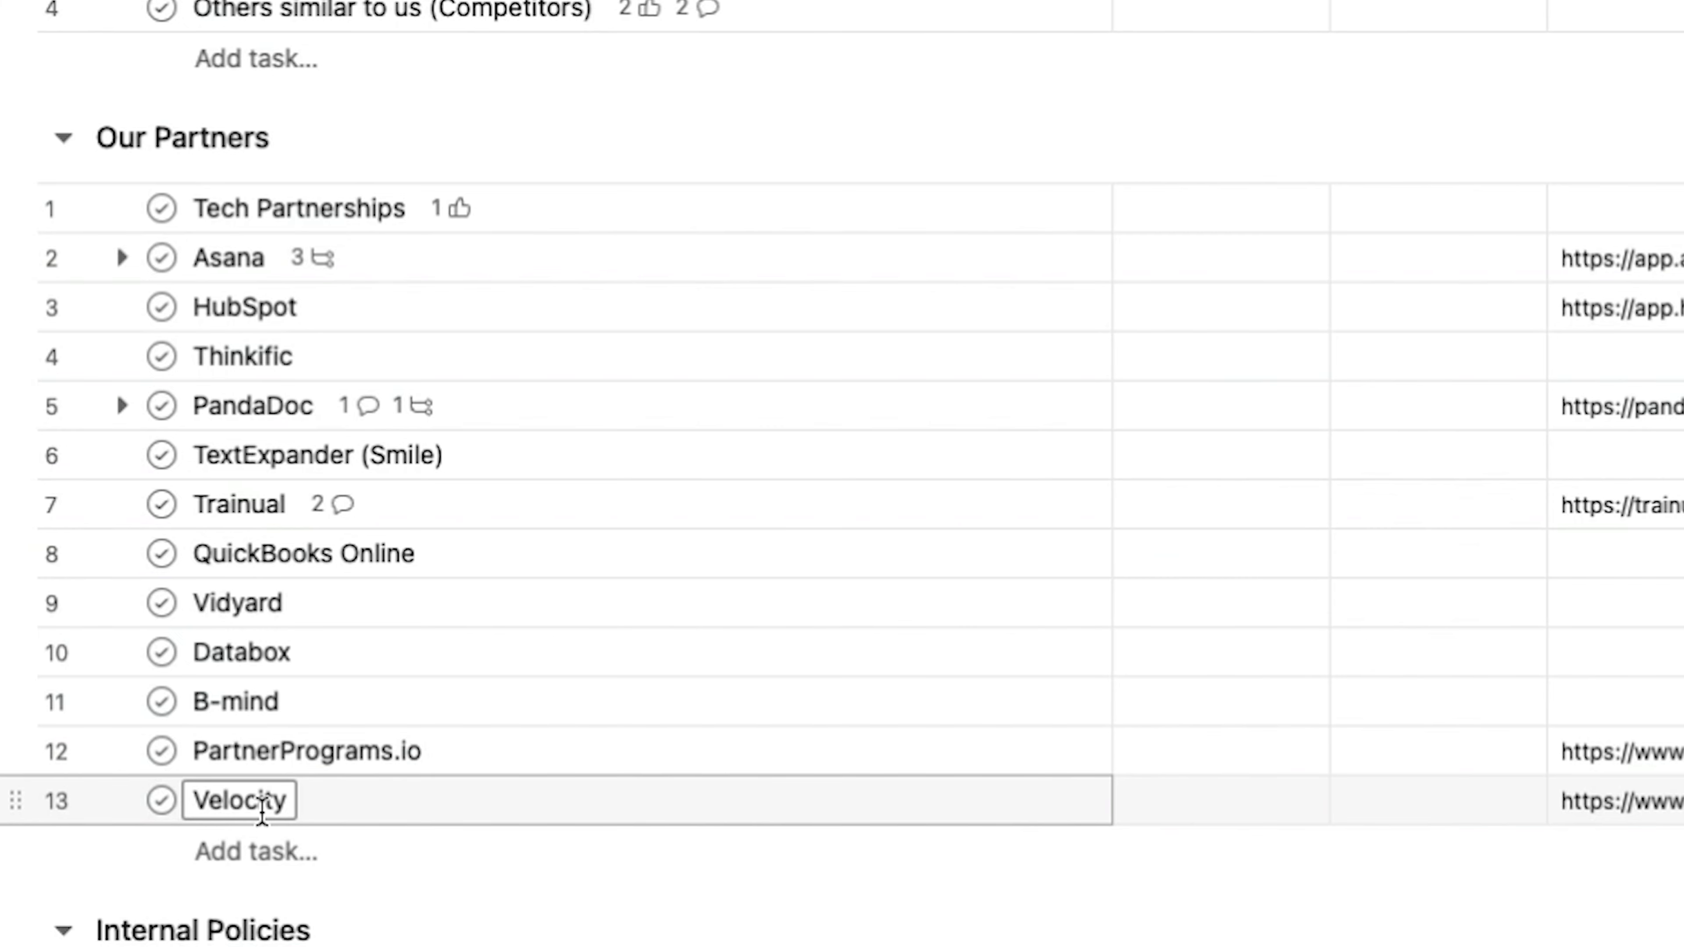
pyautogui.scroll(-8, 265, 823)
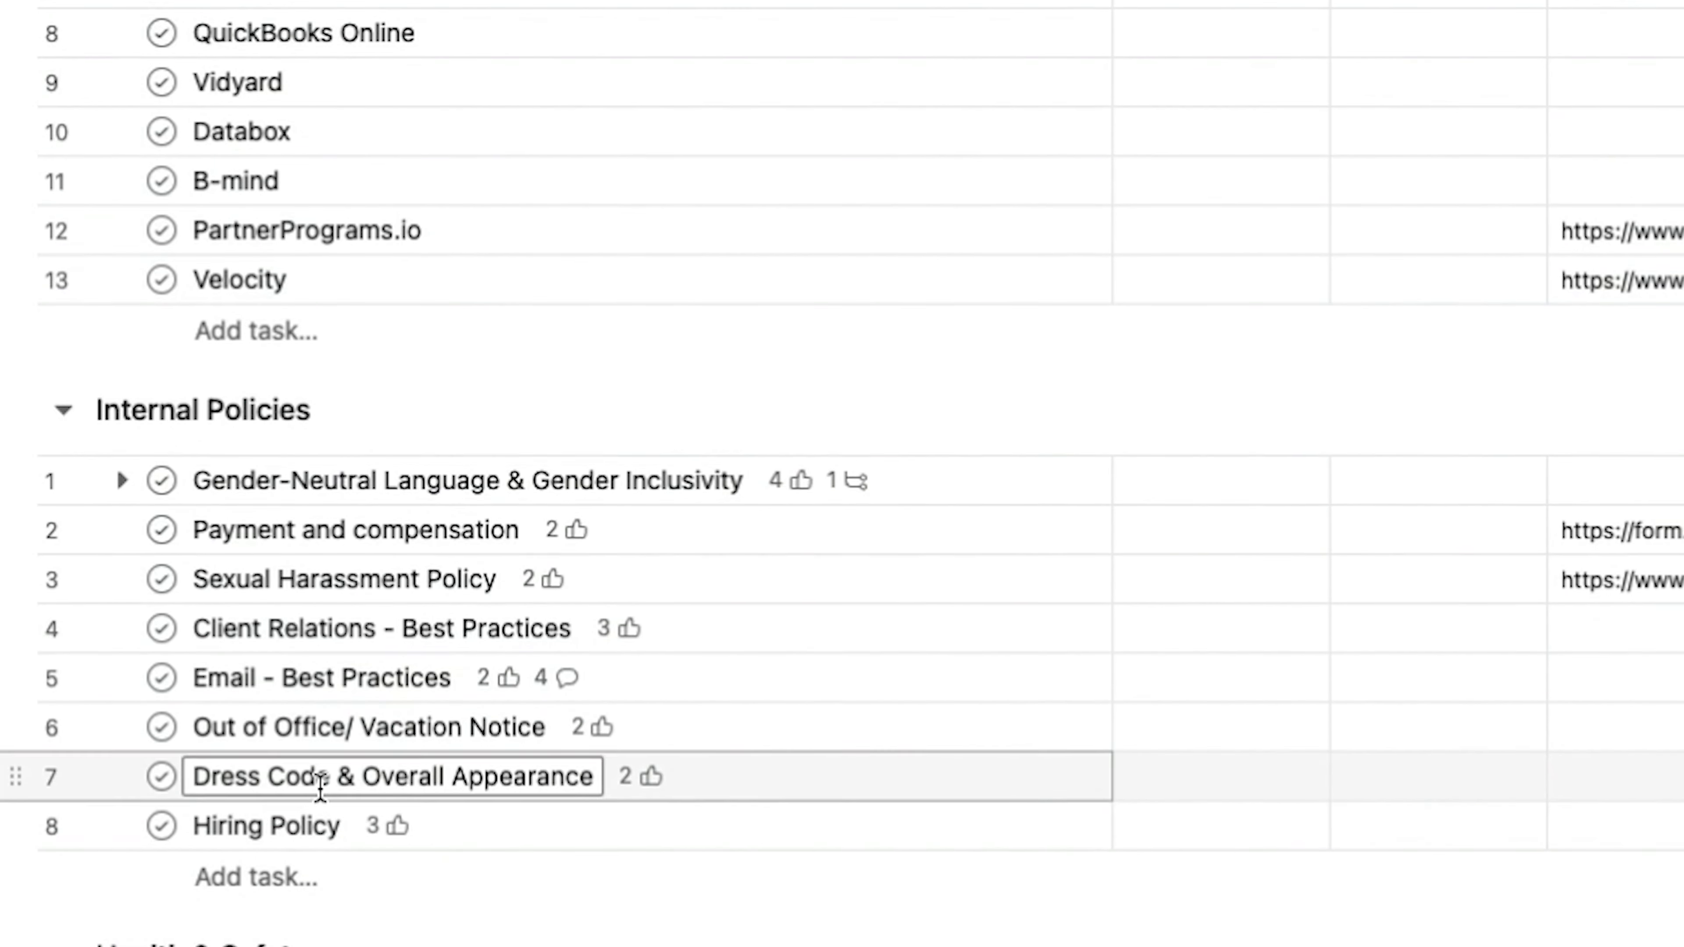
pyautogui.scroll(-11, 312, 822)
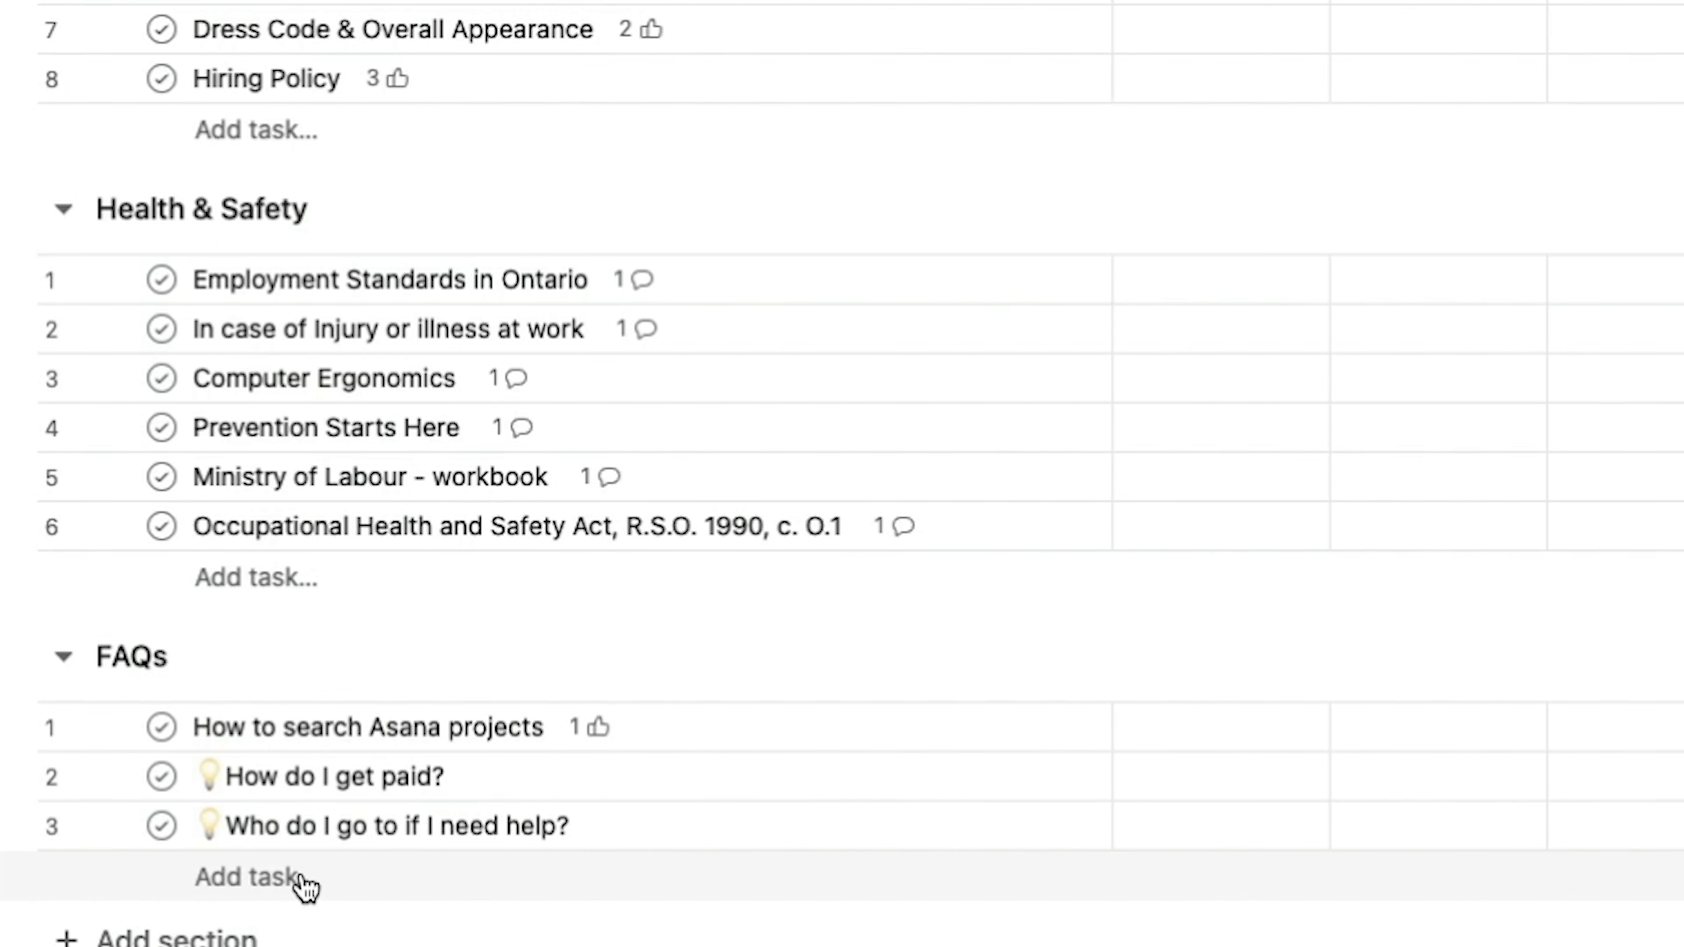
pyautogui.click(377, 768)
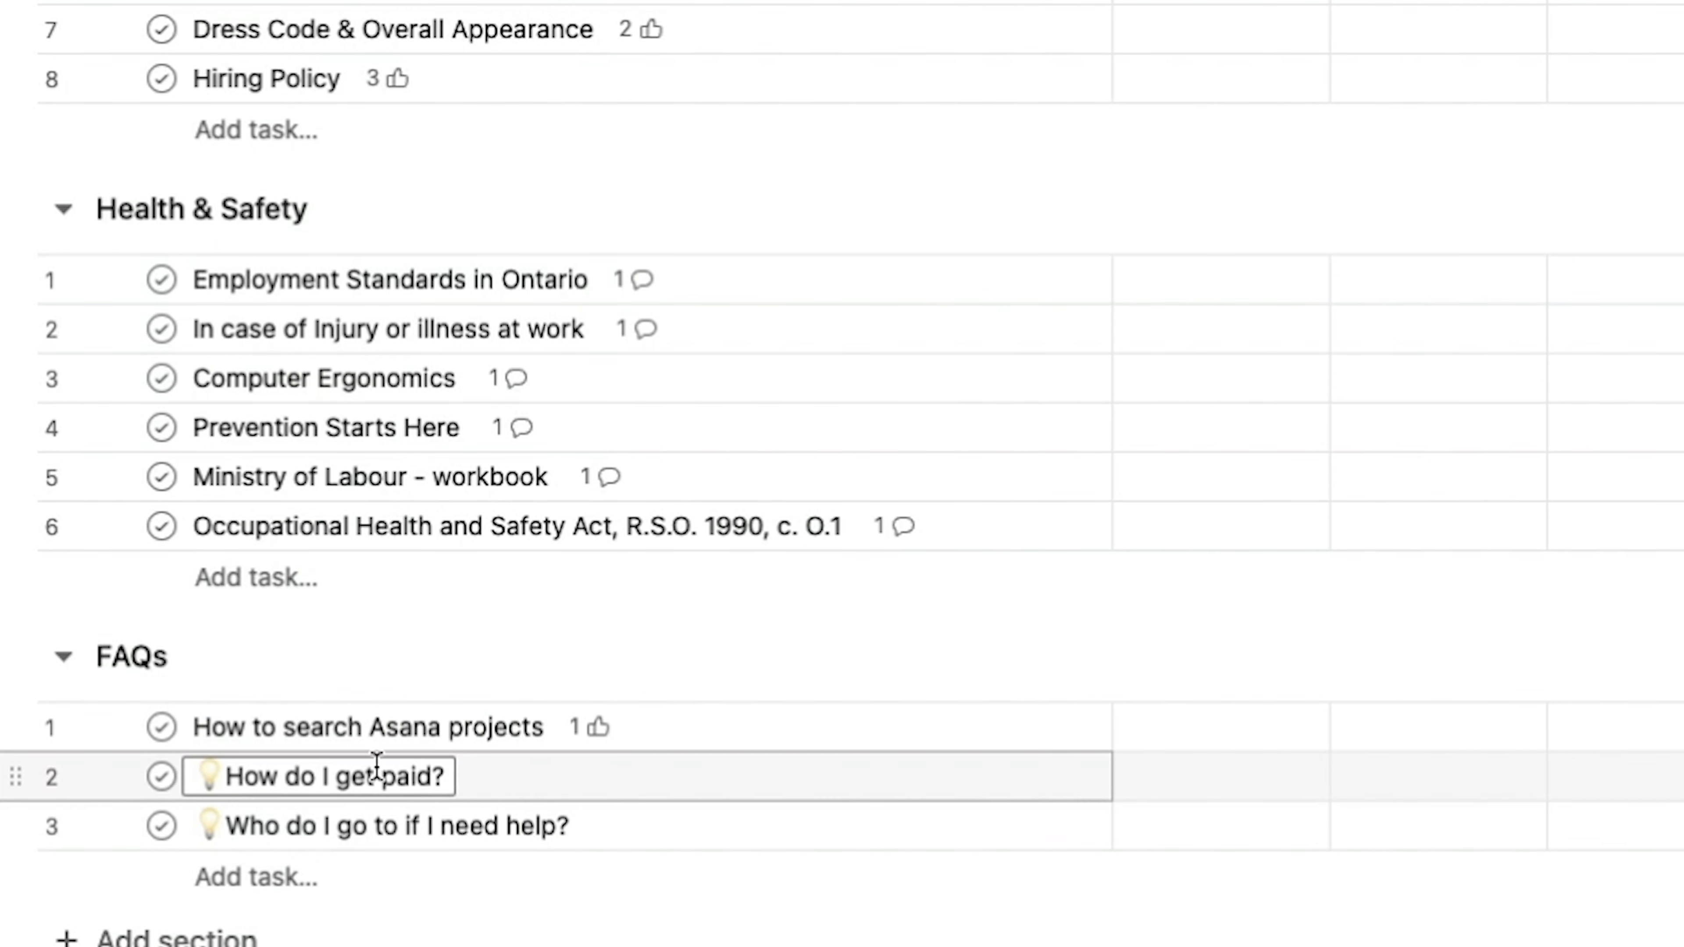
pyautogui.click(396, 824)
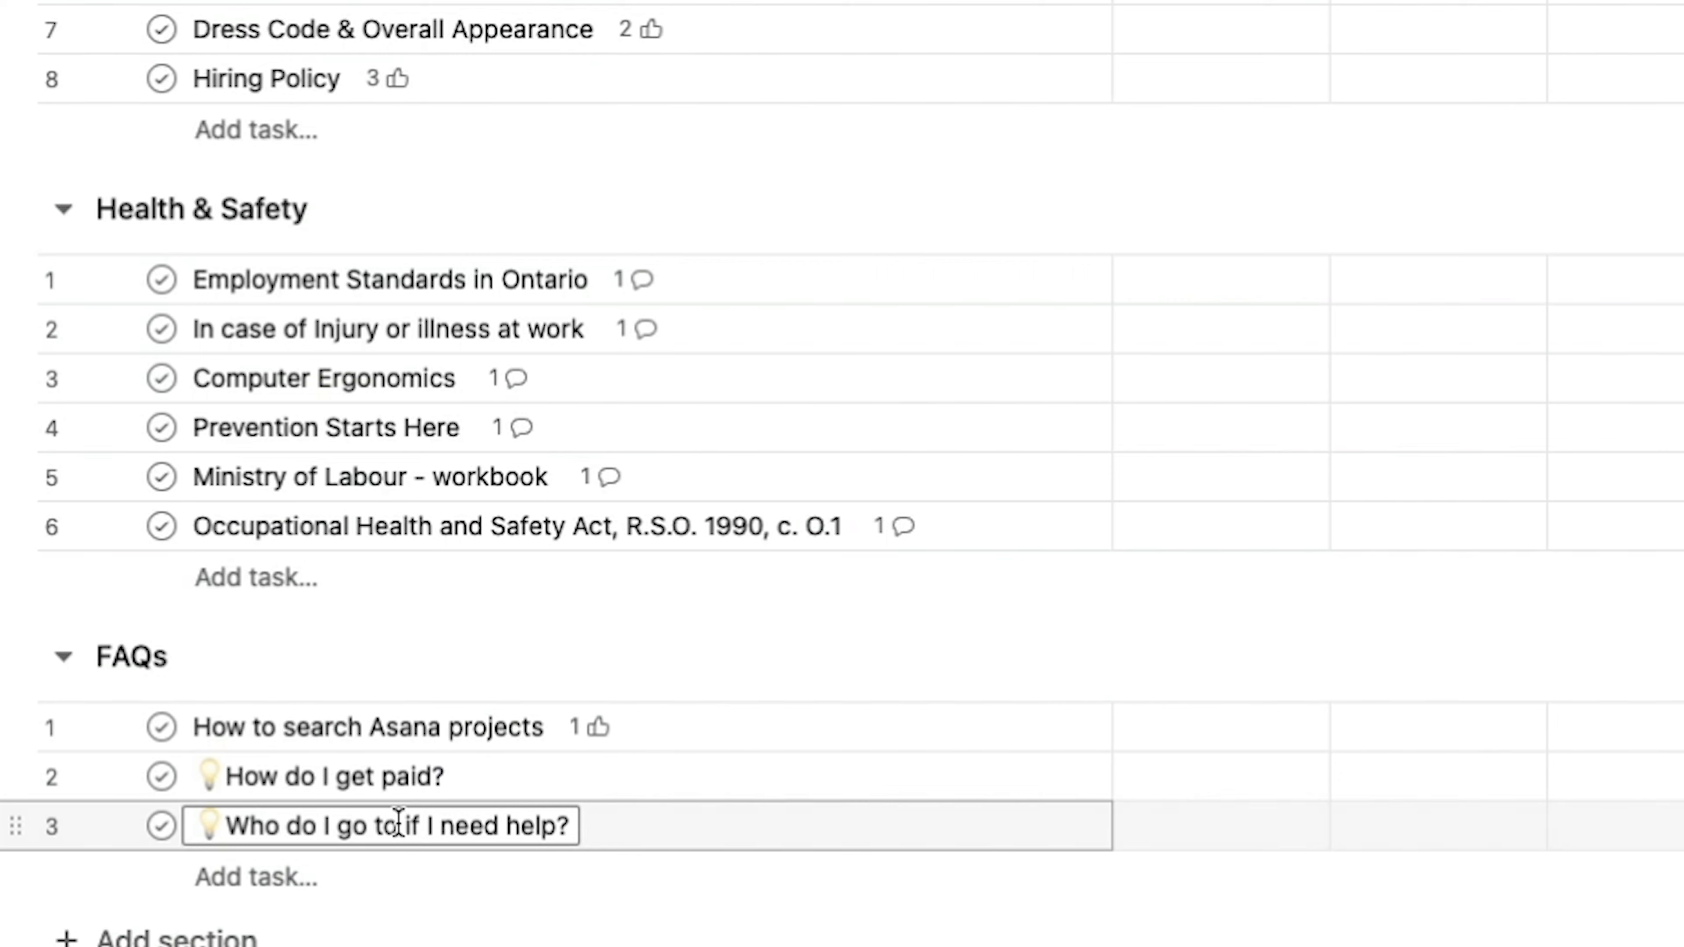
pyautogui.click(420, 727)
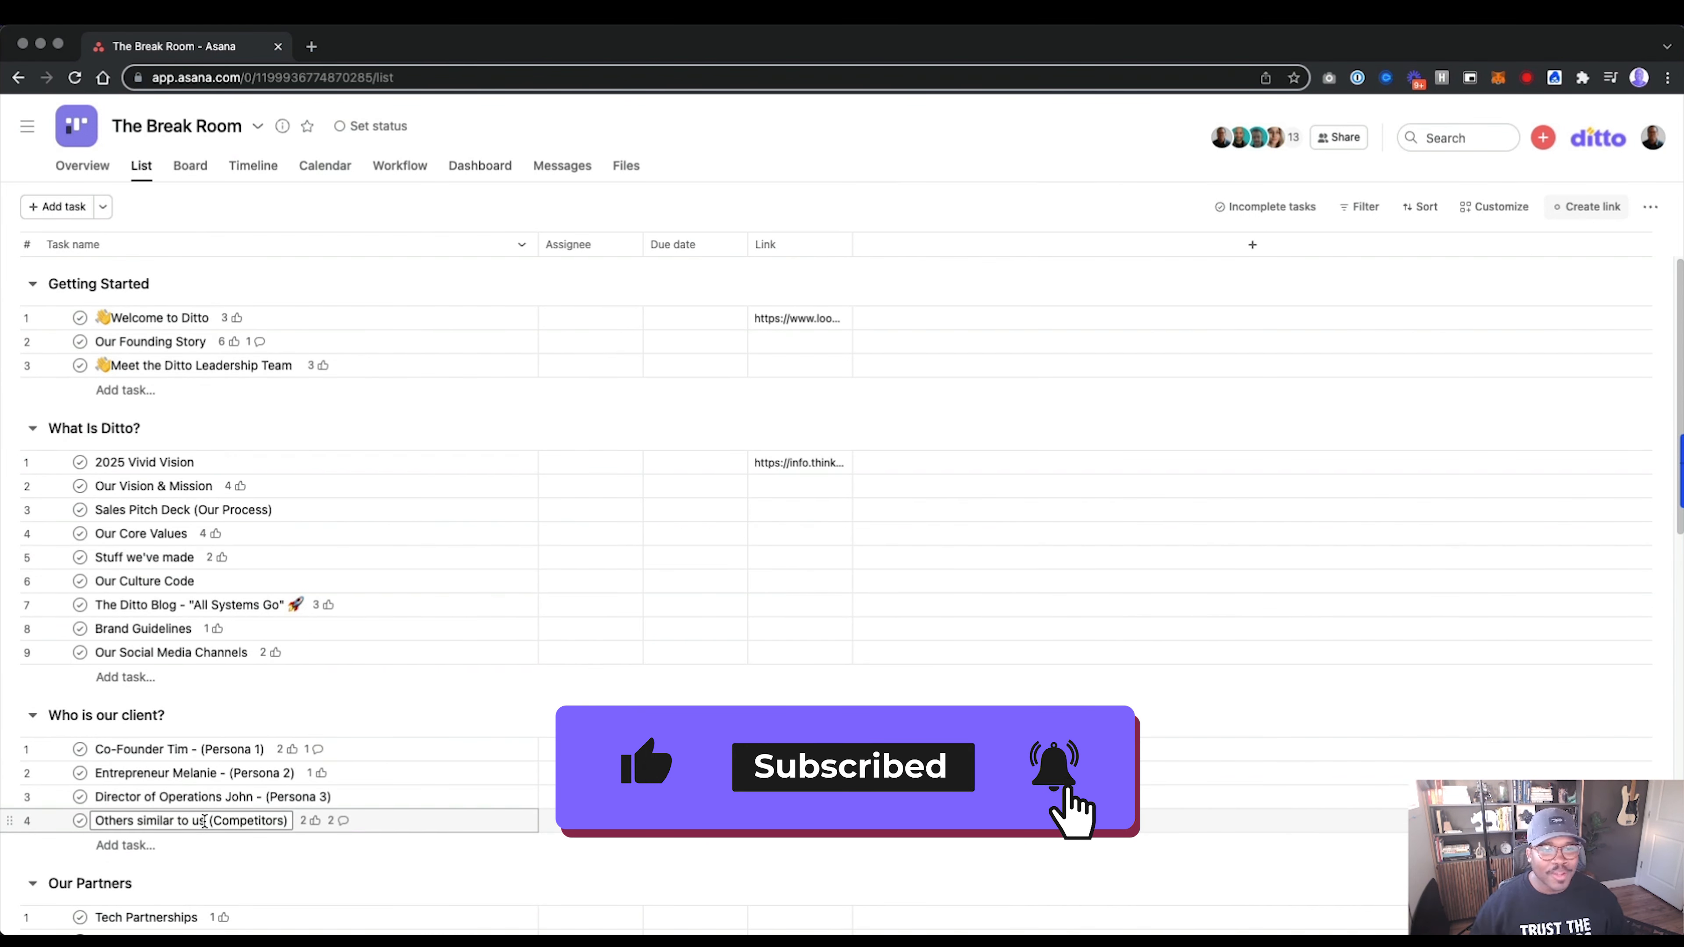
# Switch the project to Board view, open the Welcome to Ditto task and examine its Link field.
pyautogui.click(192, 167)
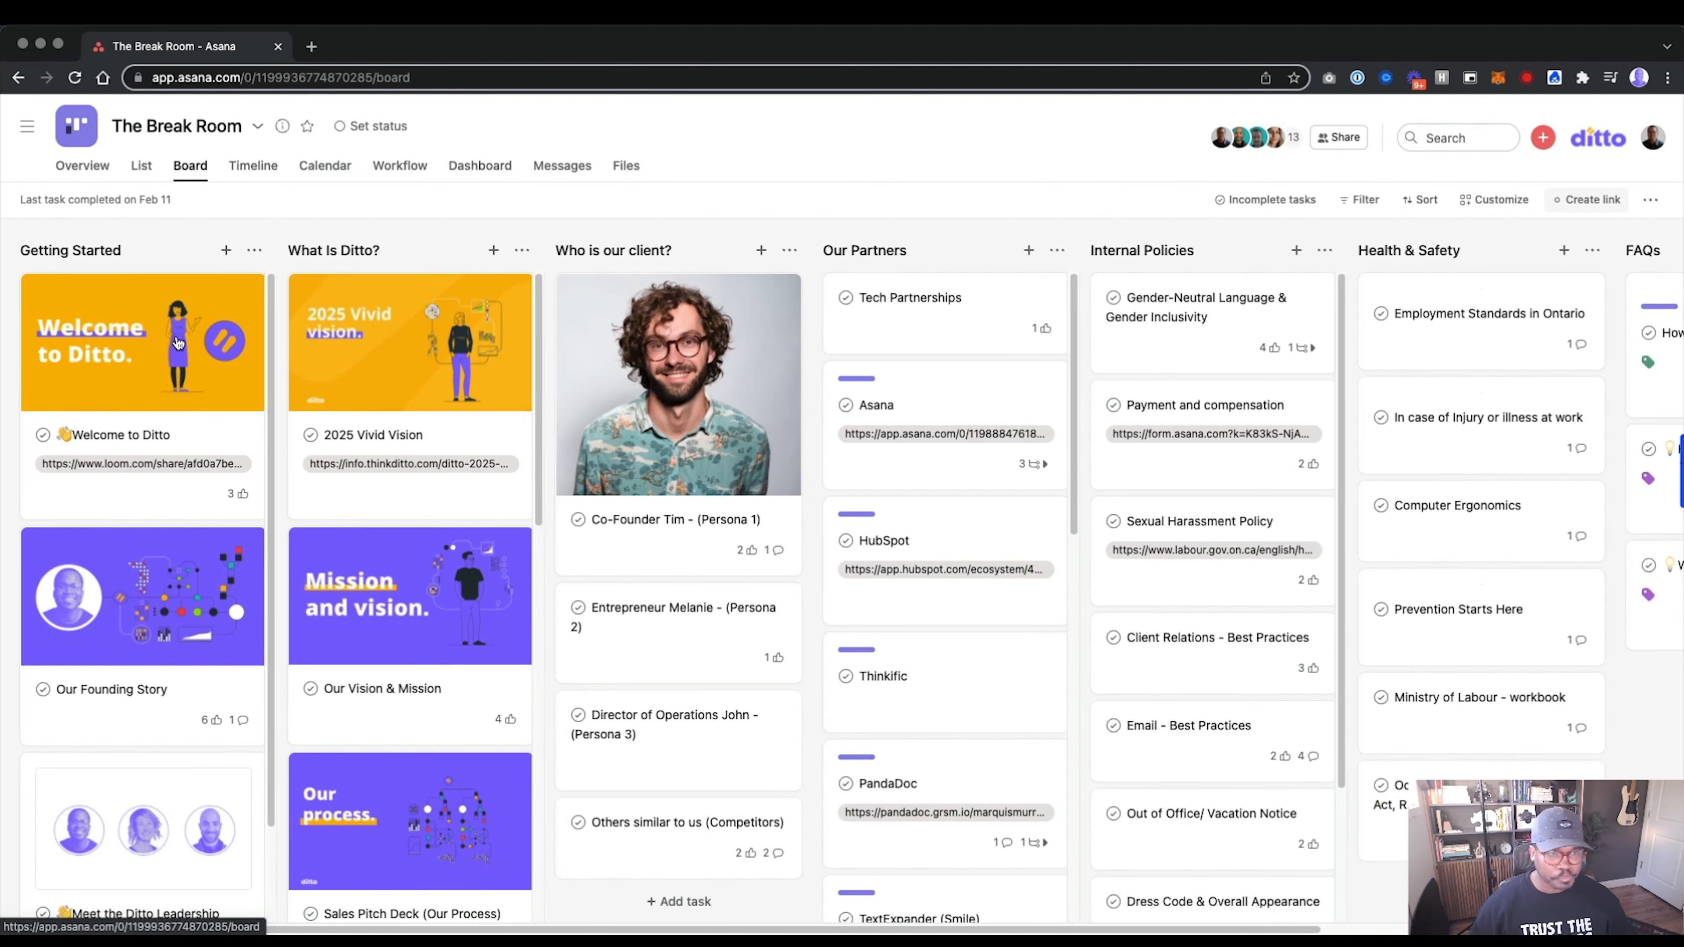
pyautogui.click(139, 384)
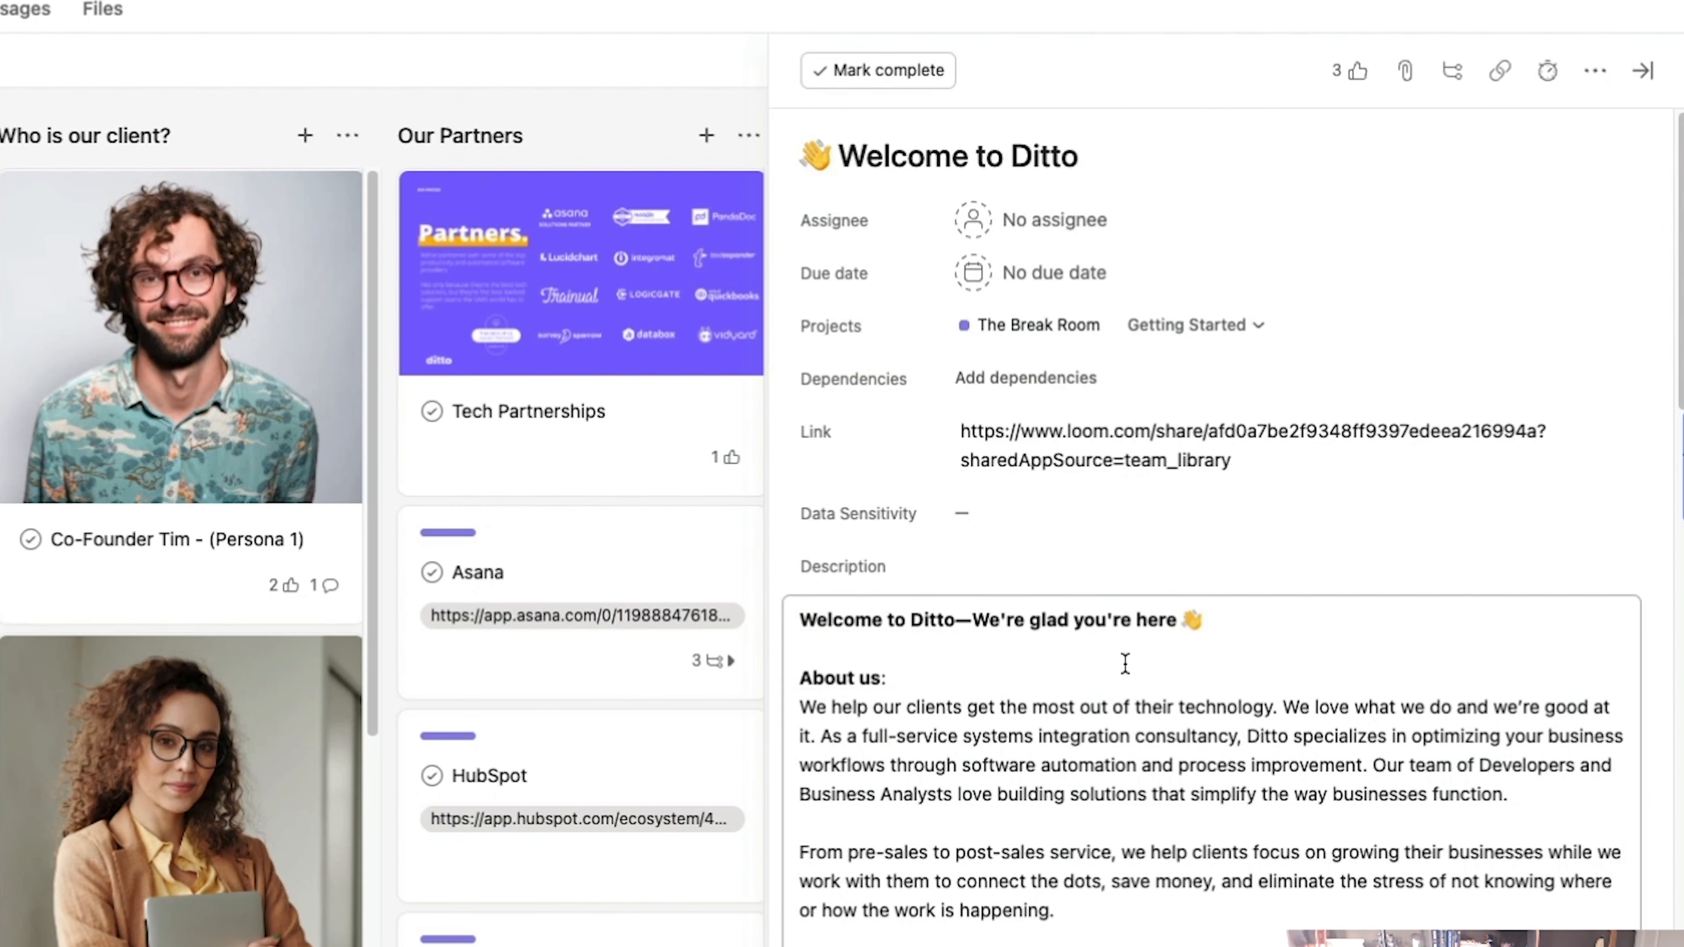
pyautogui.scroll(-1, 1123, 664)
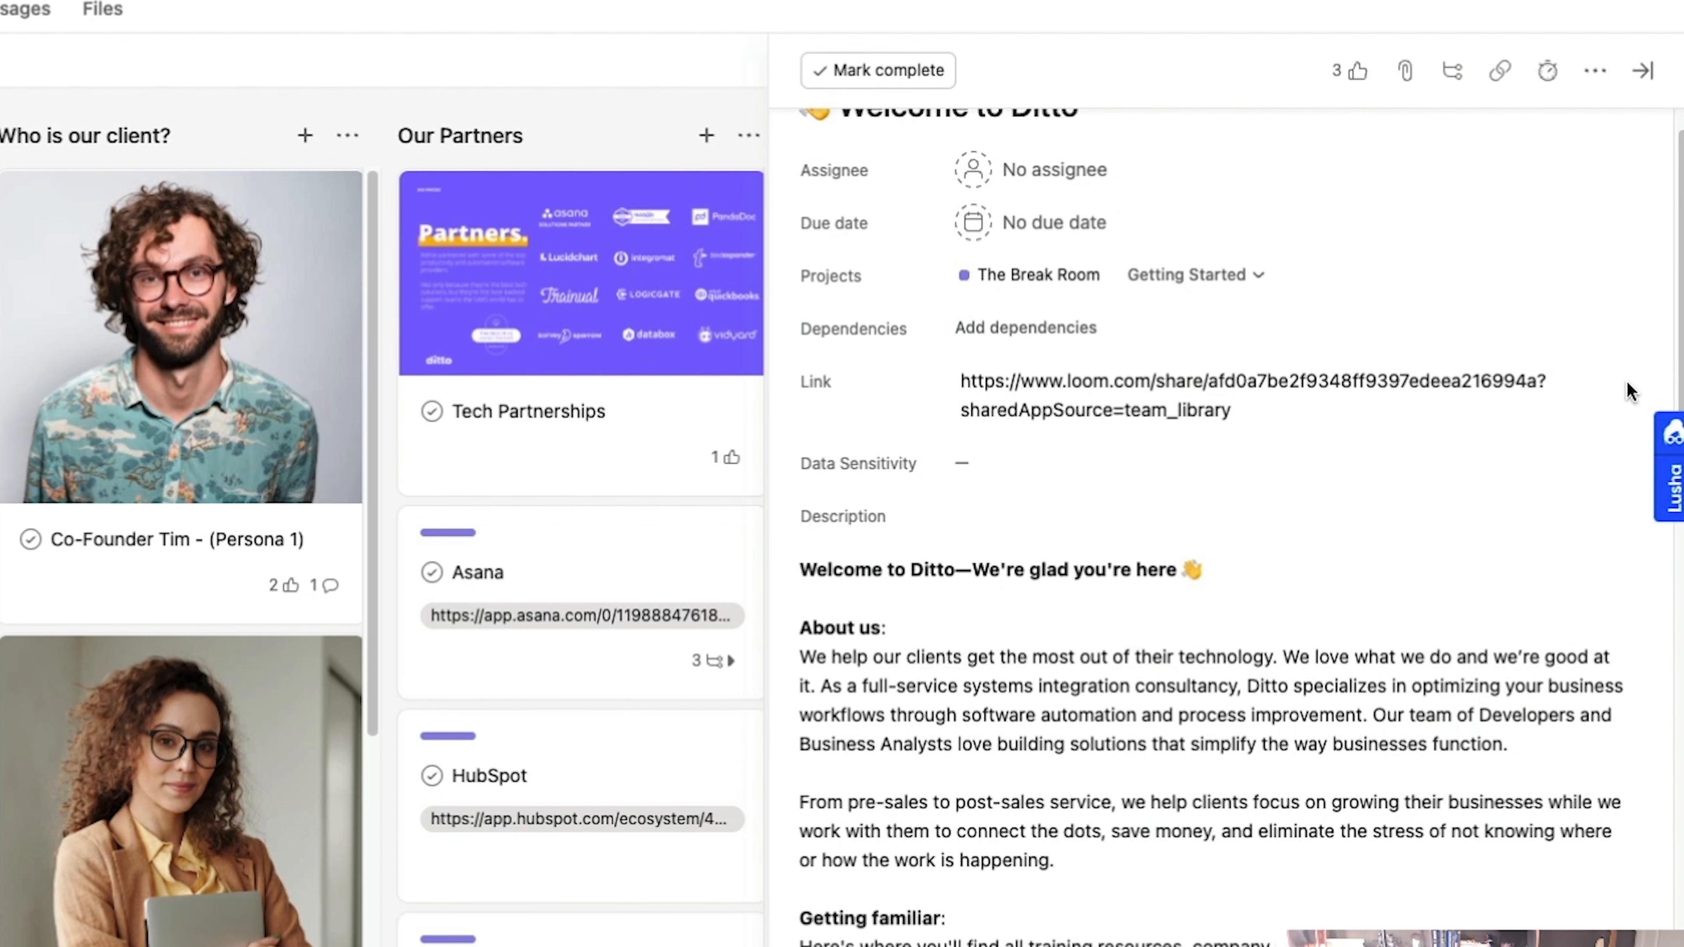
pyautogui.click(1466, 416)
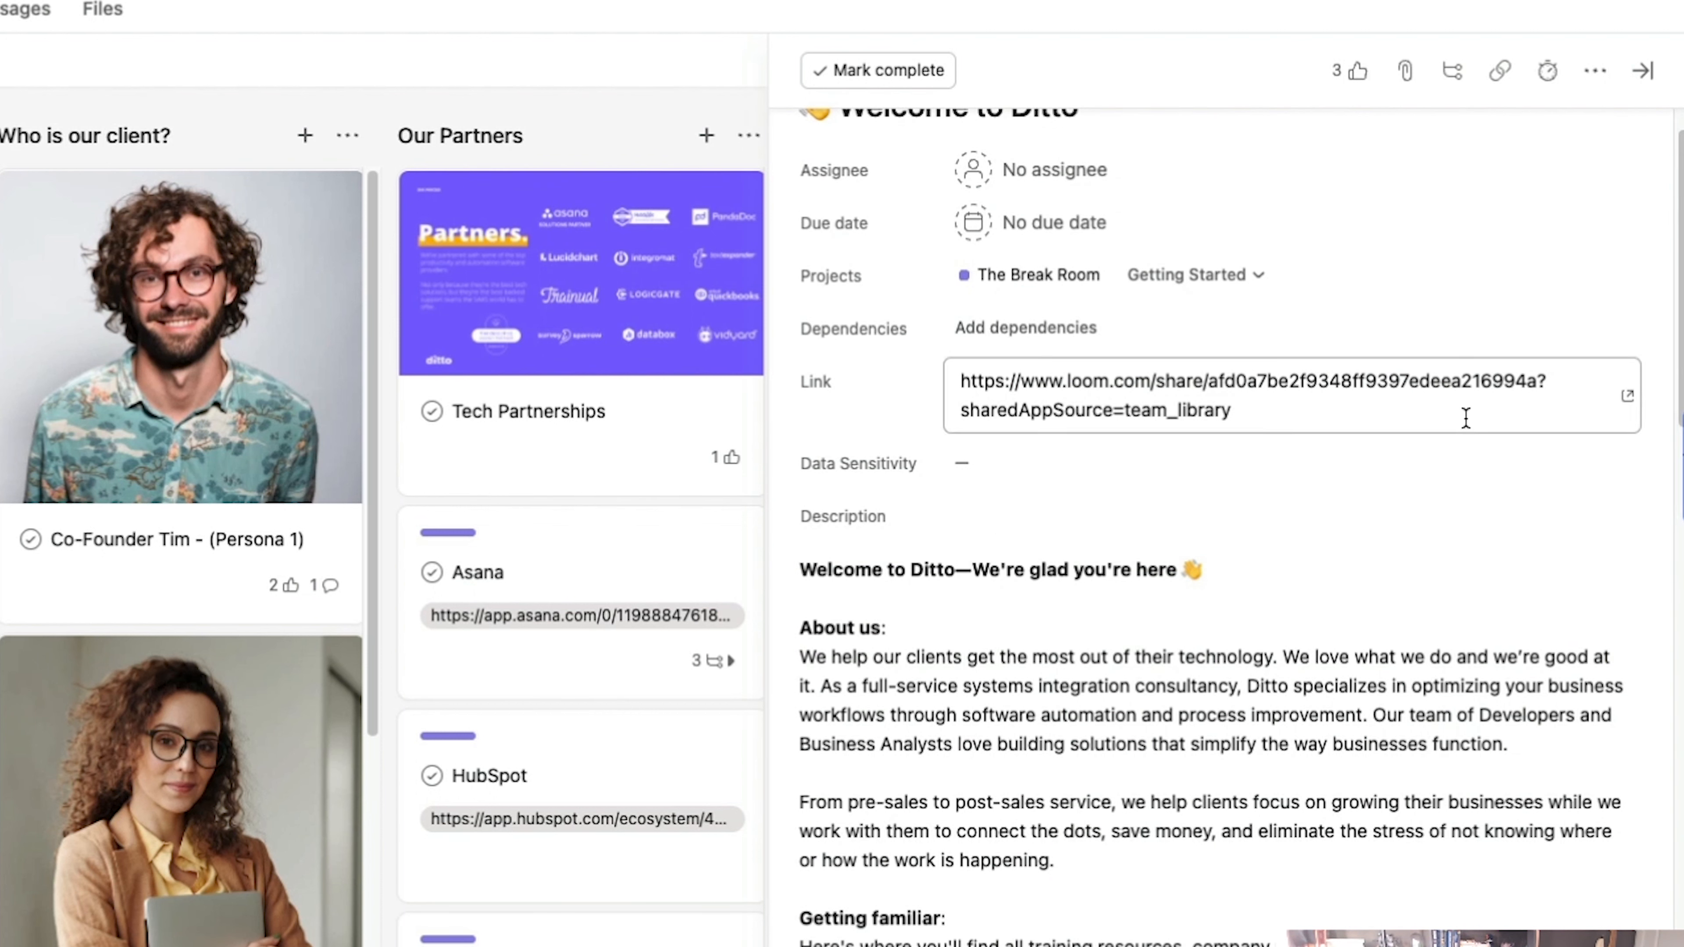
# Read the Welcome to Ditto description through to the instructions for using the project, highlighting the Getting familiar text.
pyautogui.scroll(-3, 1412, 507)
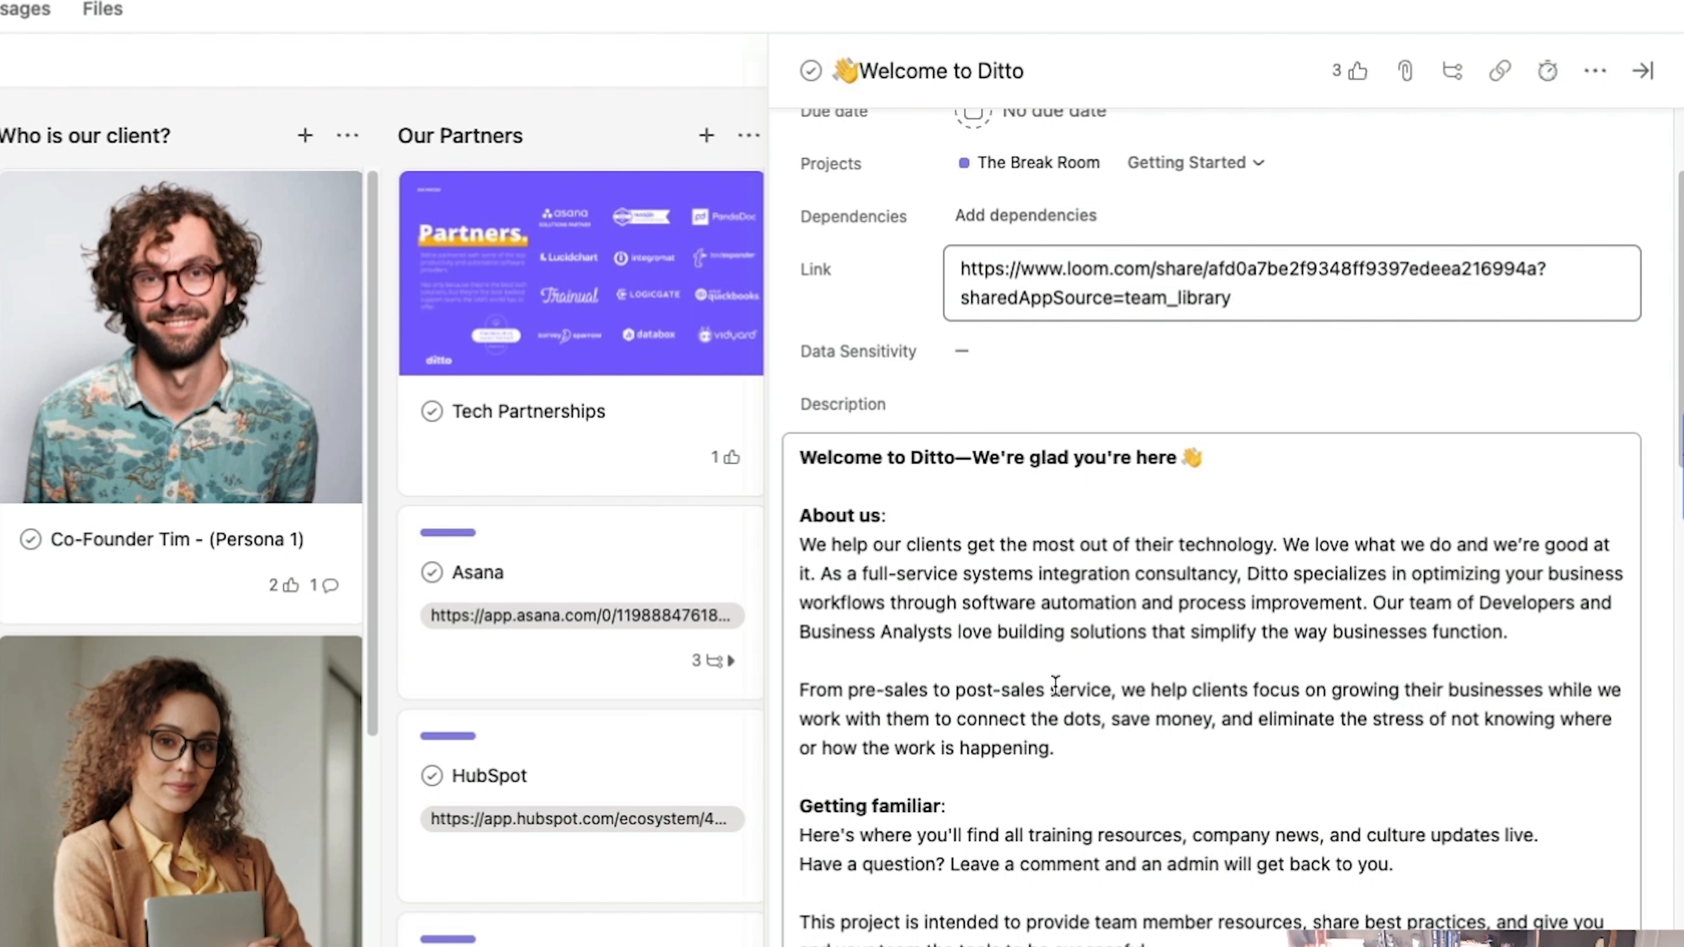
pyautogui.scroll(-1, 910, 638)
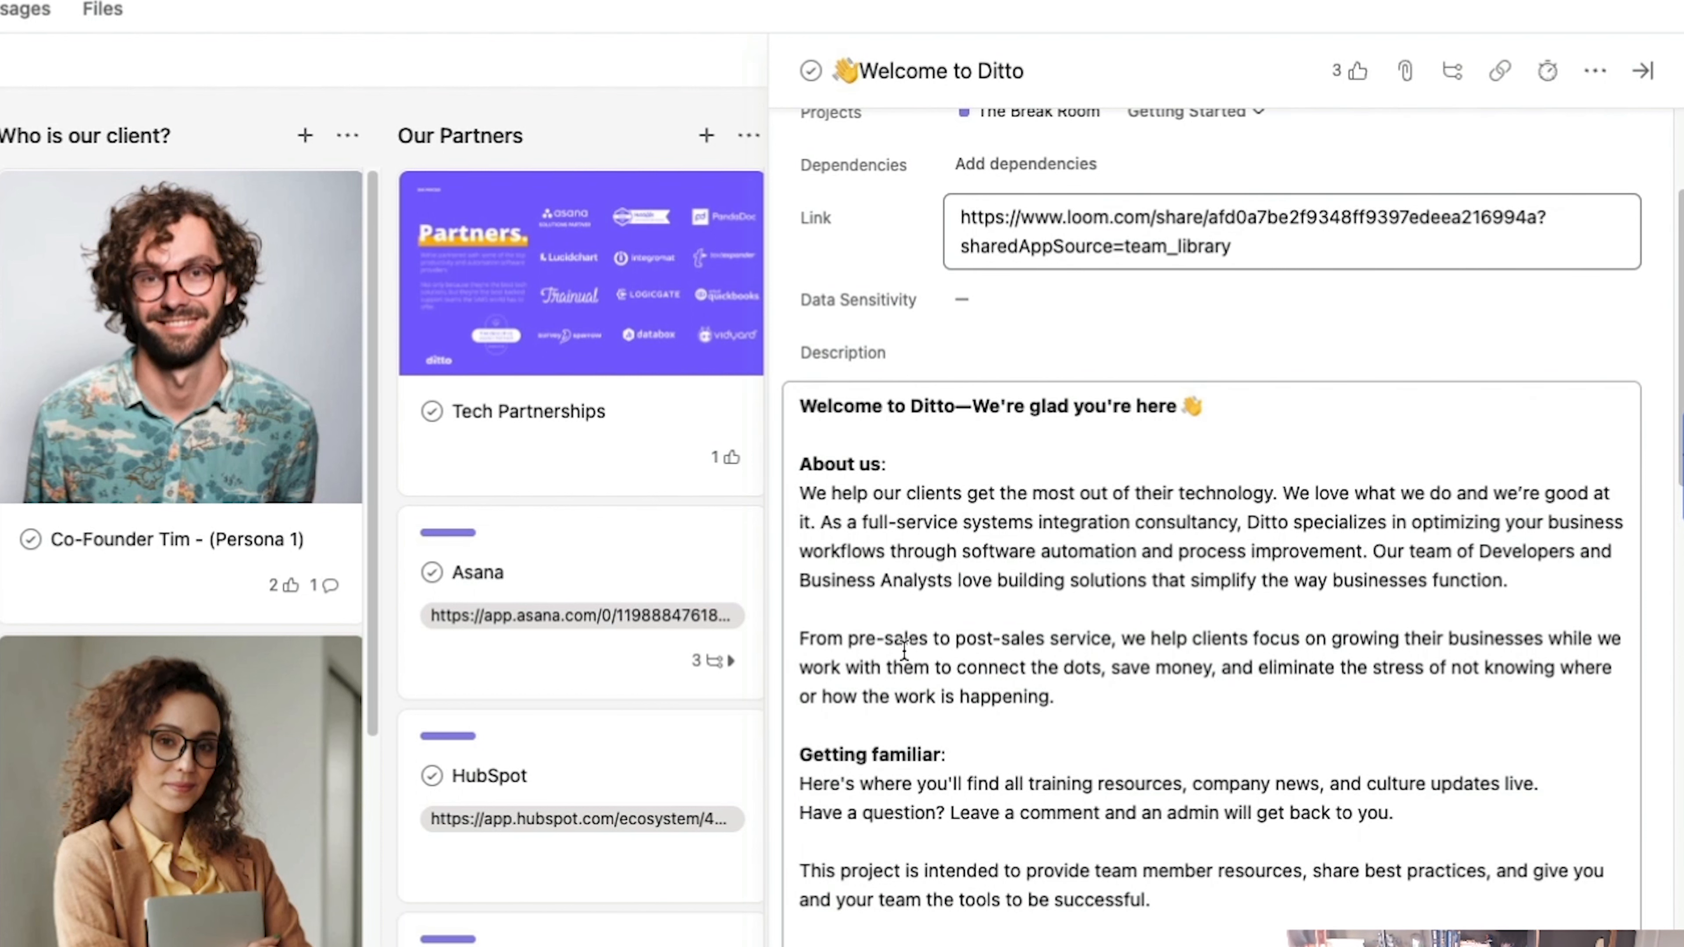
pyautogui.scroll(-5, 904, 650)
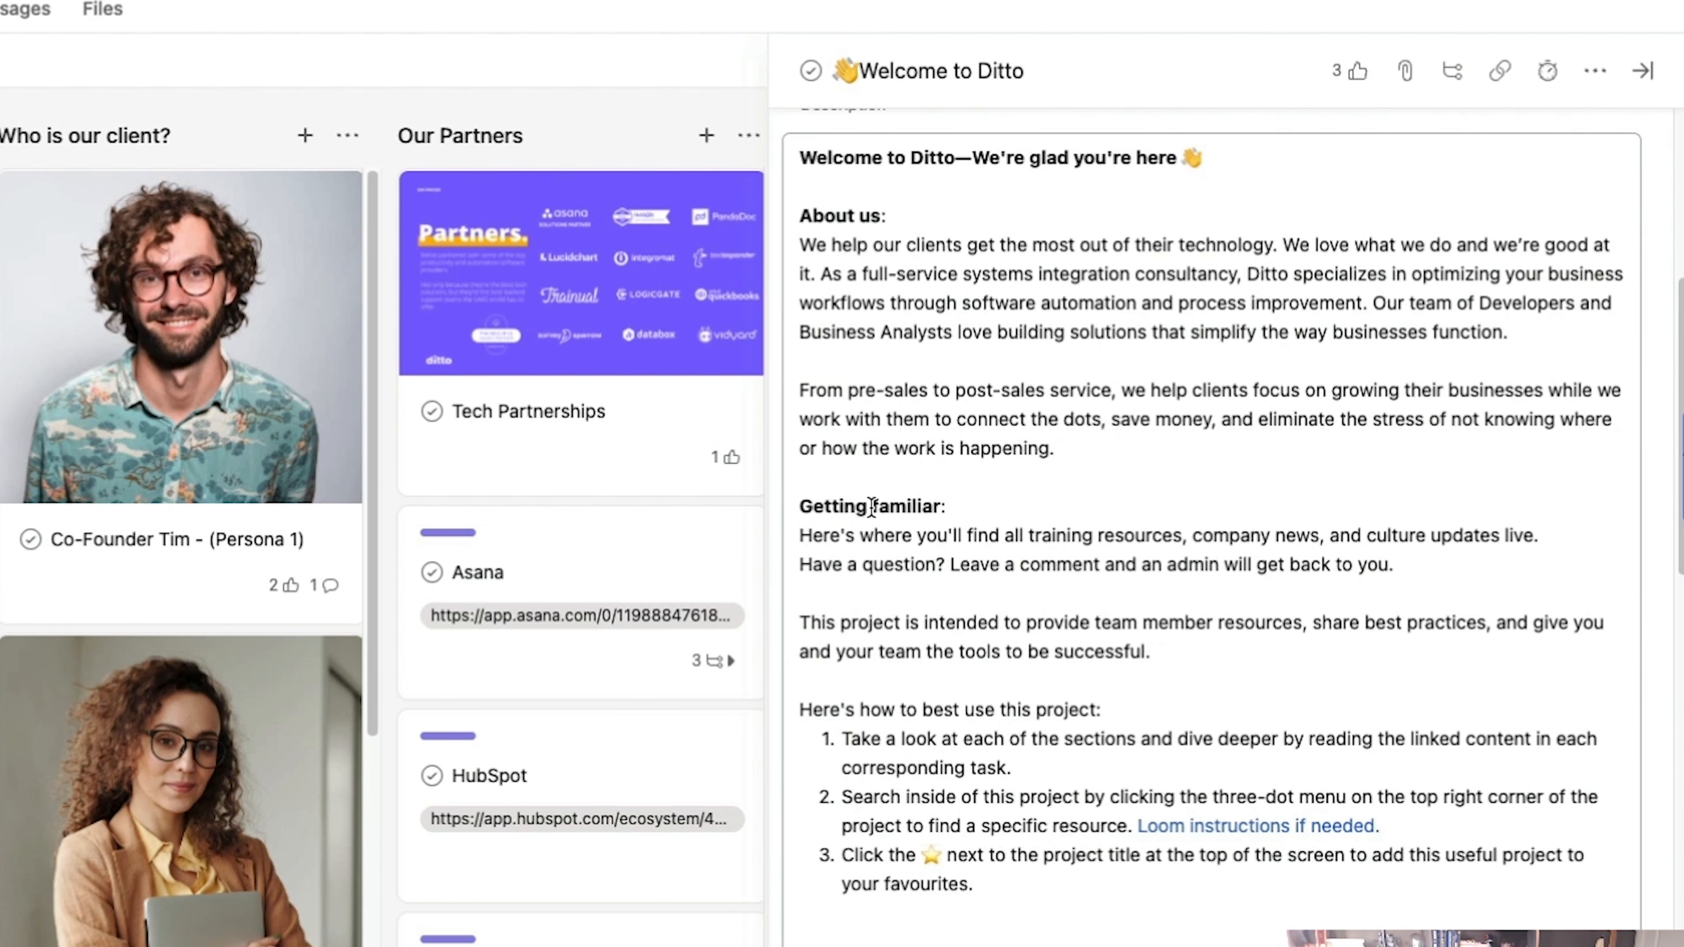
pyautogui.moveTo(802, 234); pyautogui.dragTo(1054, 458)
pyautogui.scroll(-2, 1043, 516)
pyautogui.moveTo(829, 441); pyautogui.dragTo(1084, 590)
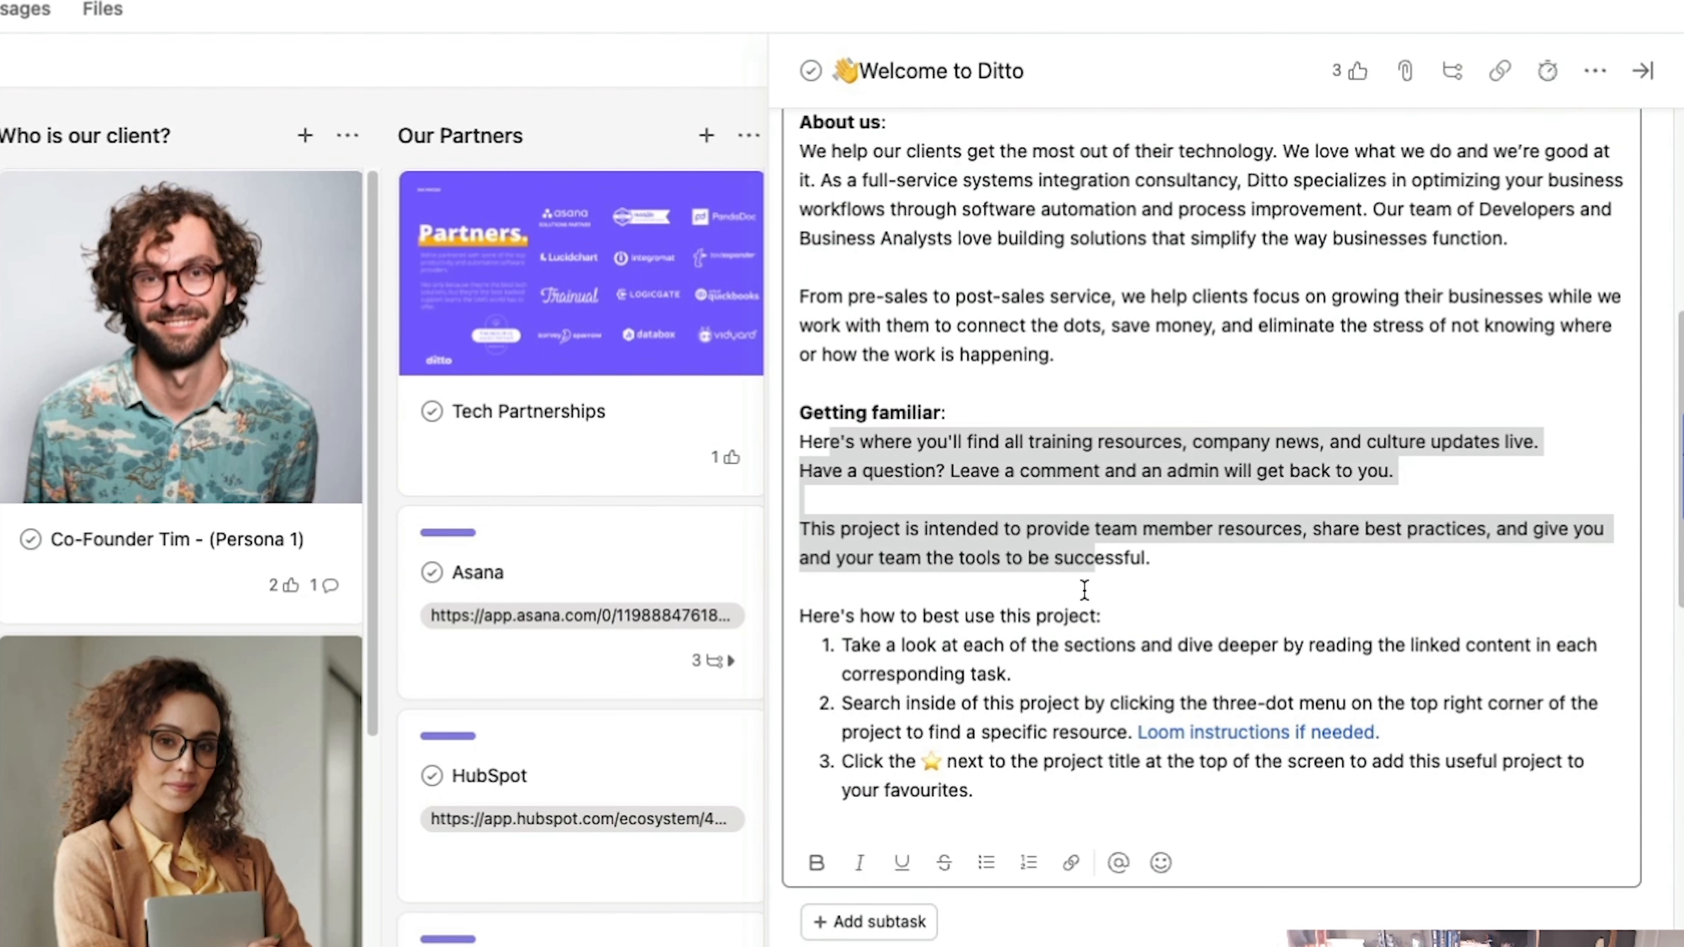
pyautogui.click(938, 672)
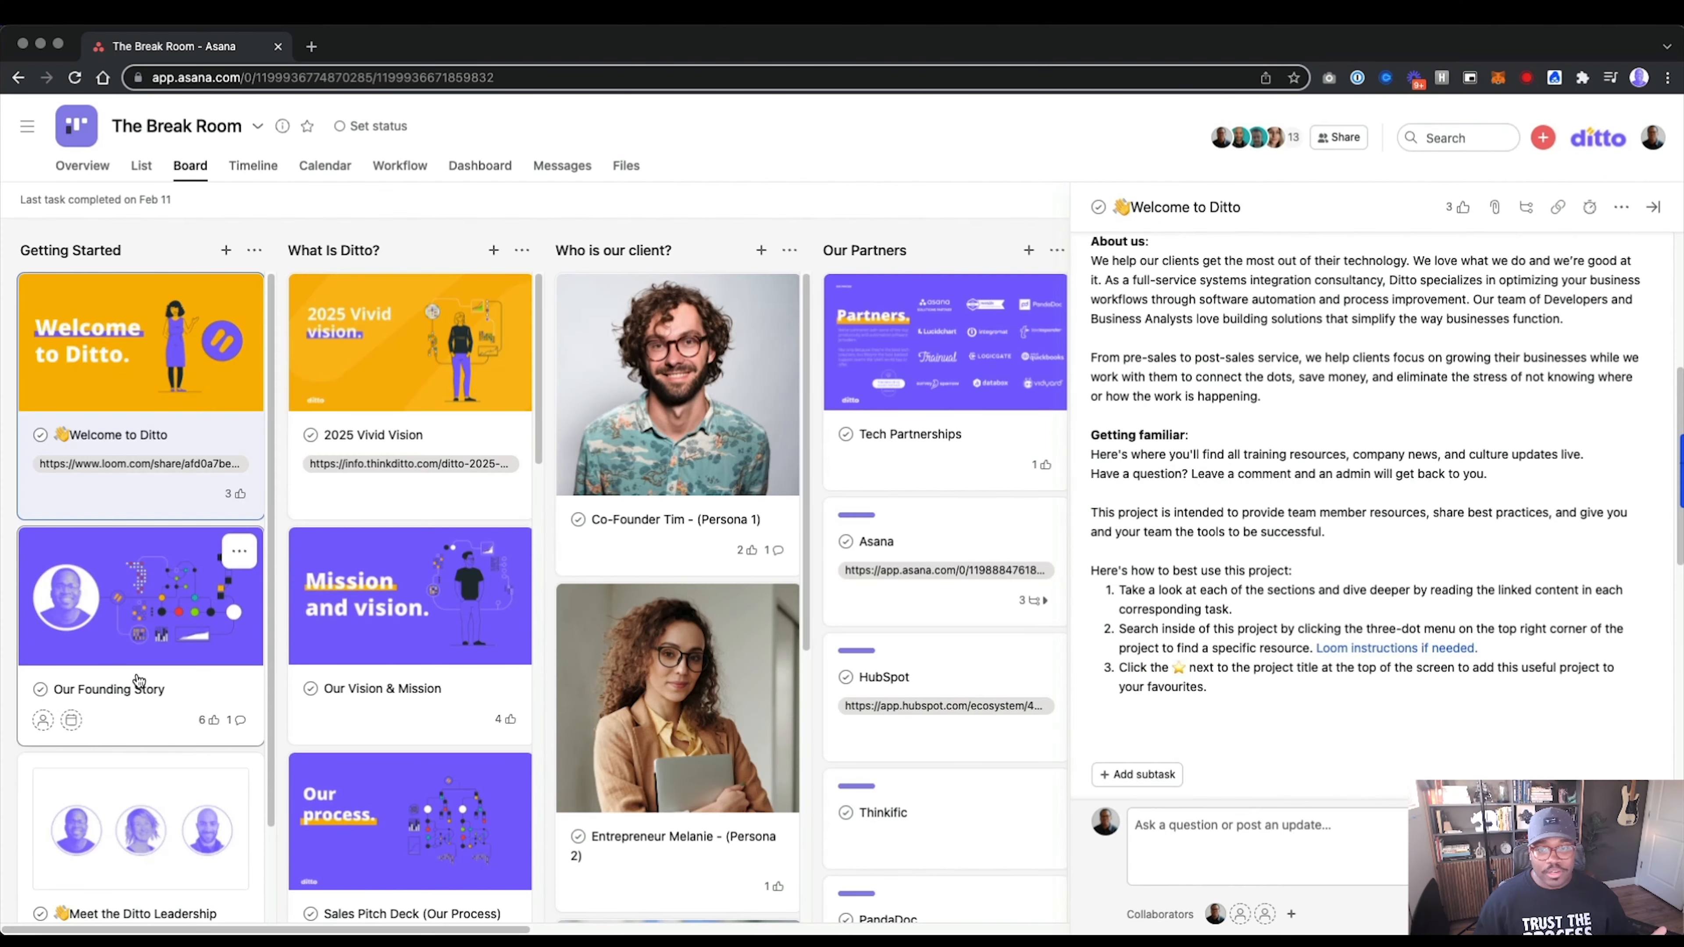
# Open the Our Founding Story and Meet the Ditto Leadership Team tasks and read their descriptions.
pyautogui.click(138, 681)
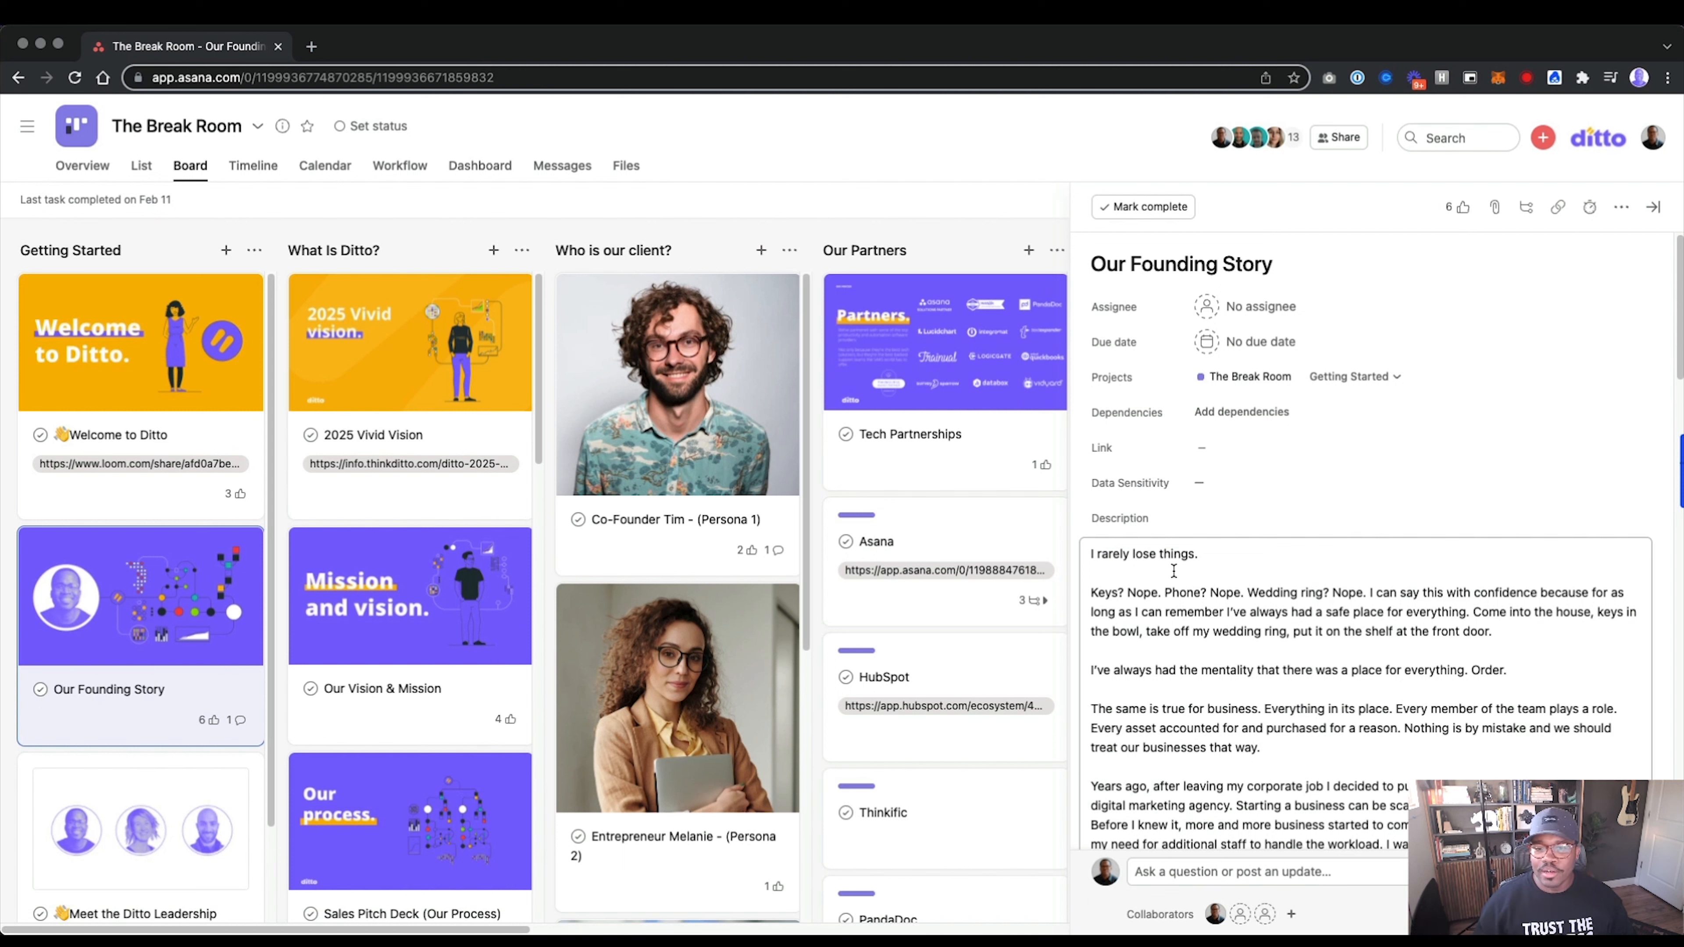
pyautogui.scroll(-5, 1173, 570)
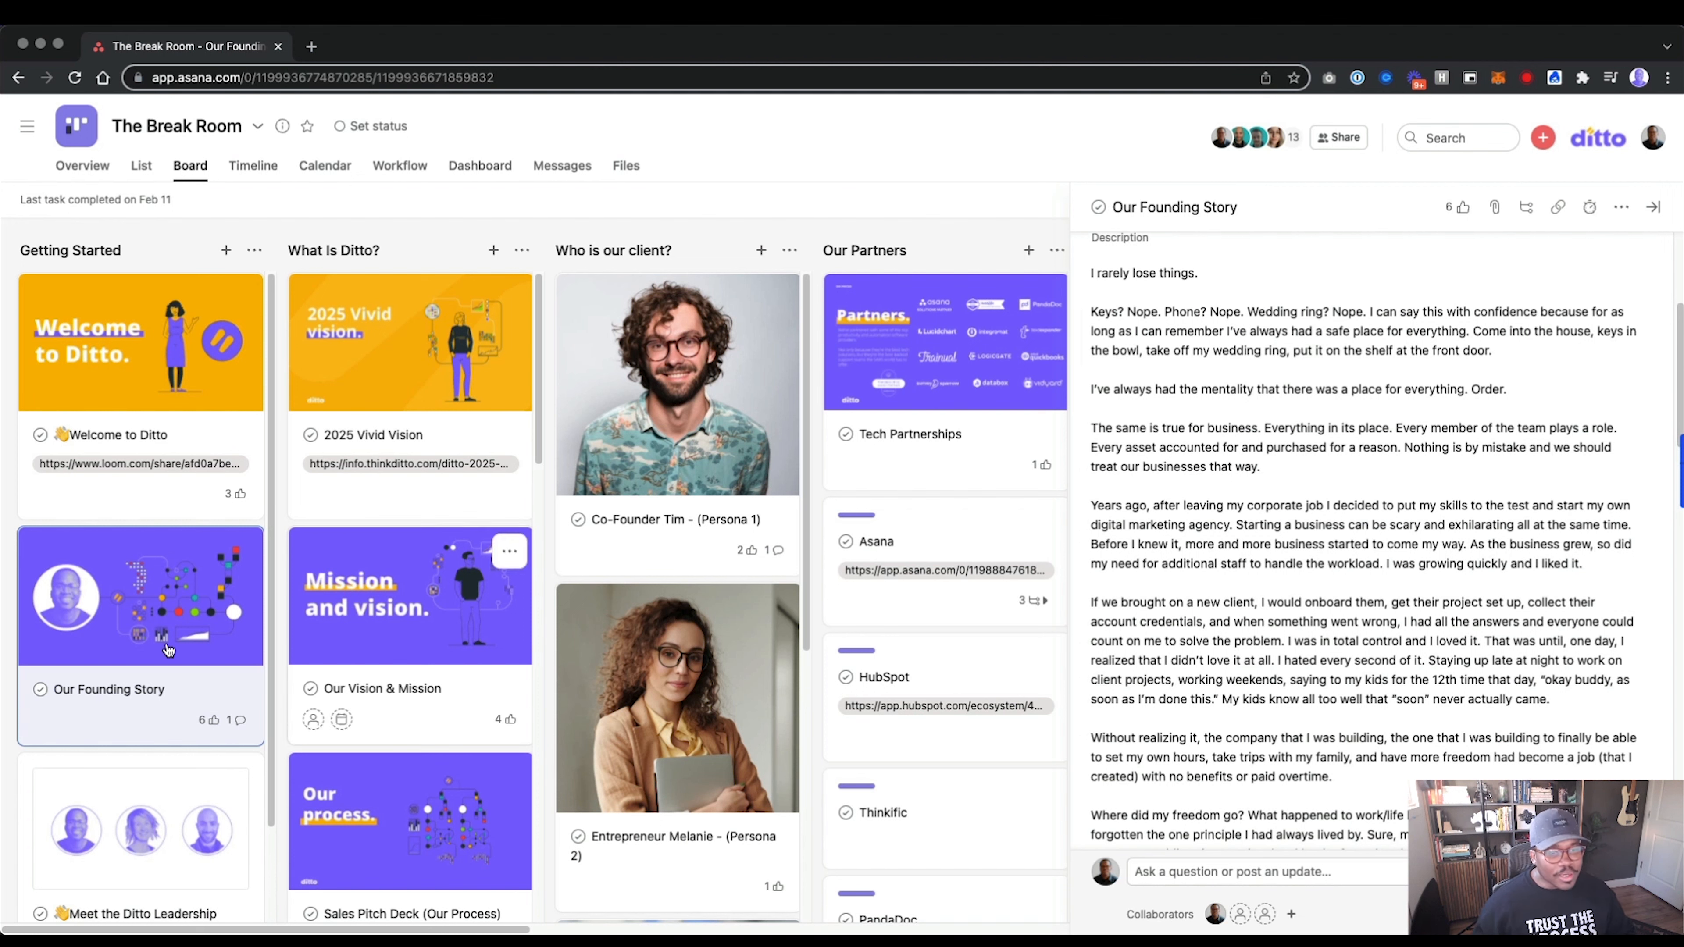
pyautogui.scroll(-2, 136, 657)
pyautogui.click(99, 805)
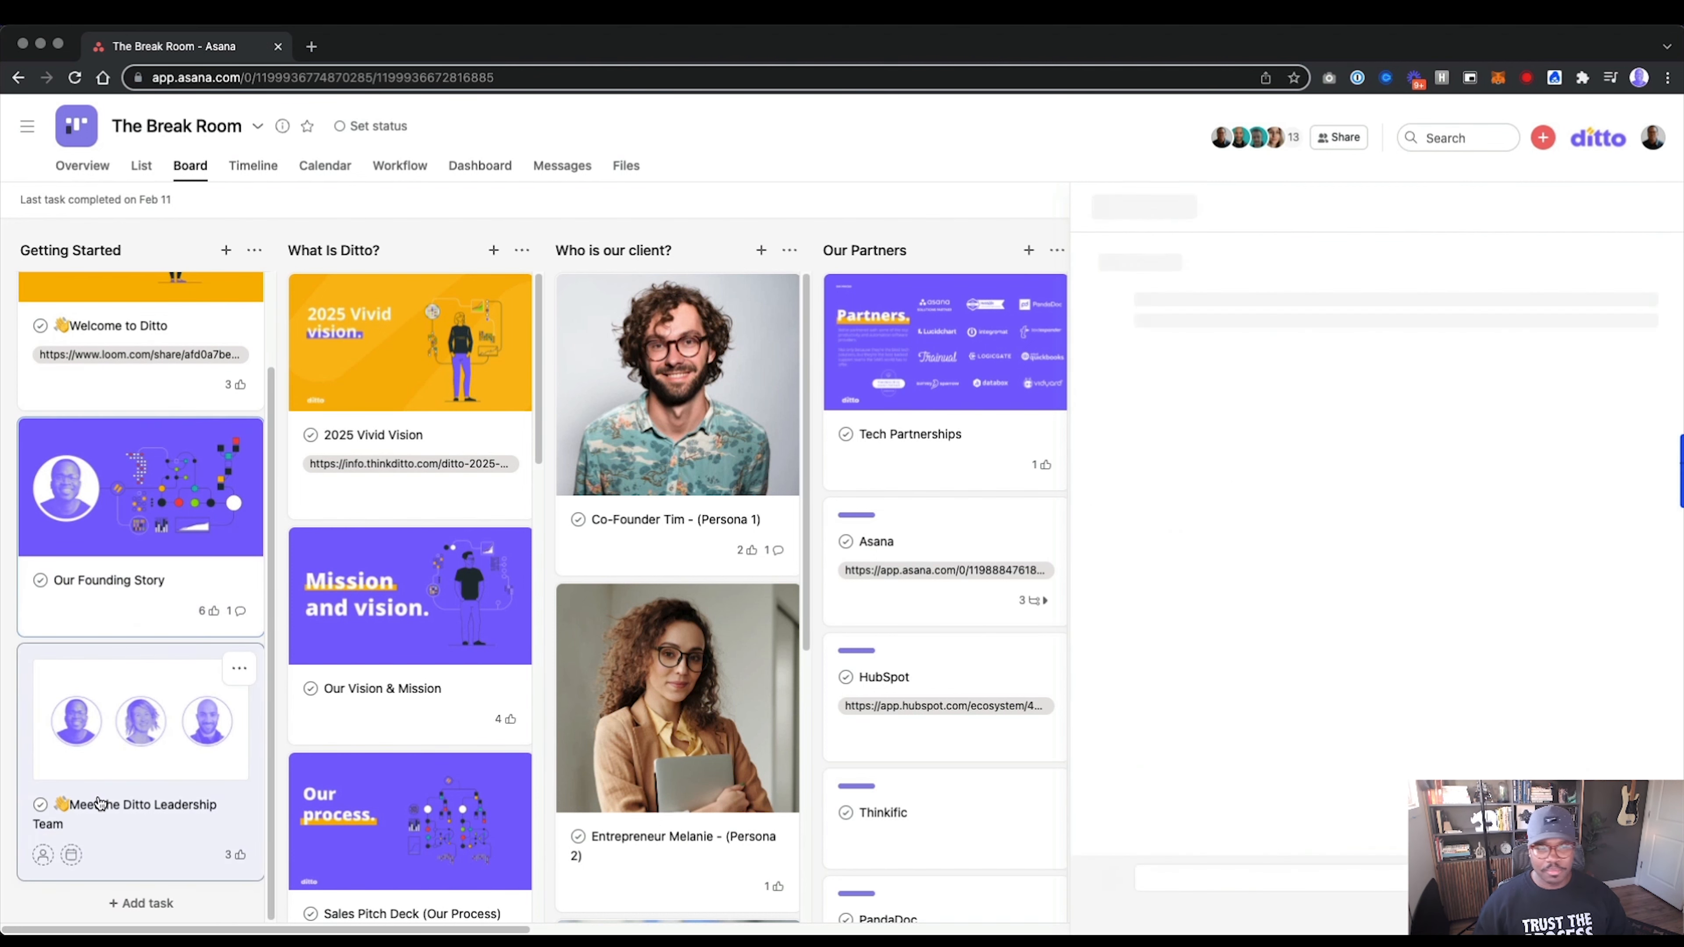
pyautogui.scroll(-4, 1198, 677)
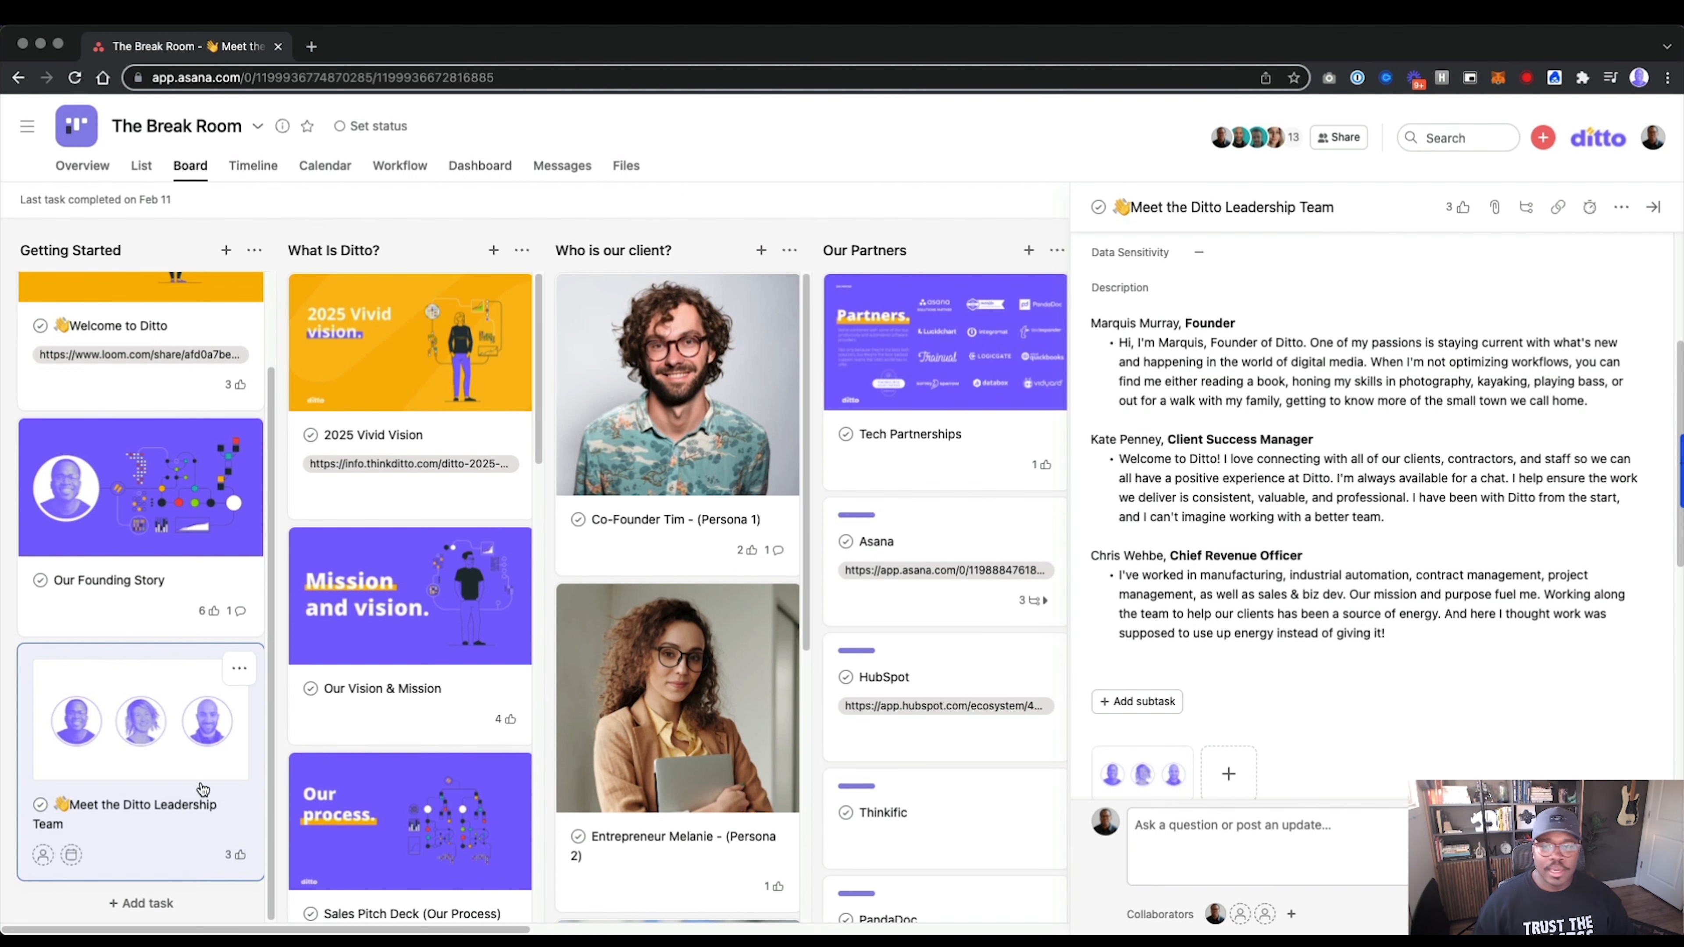
pyautogui.scroll(2, 203, 796)
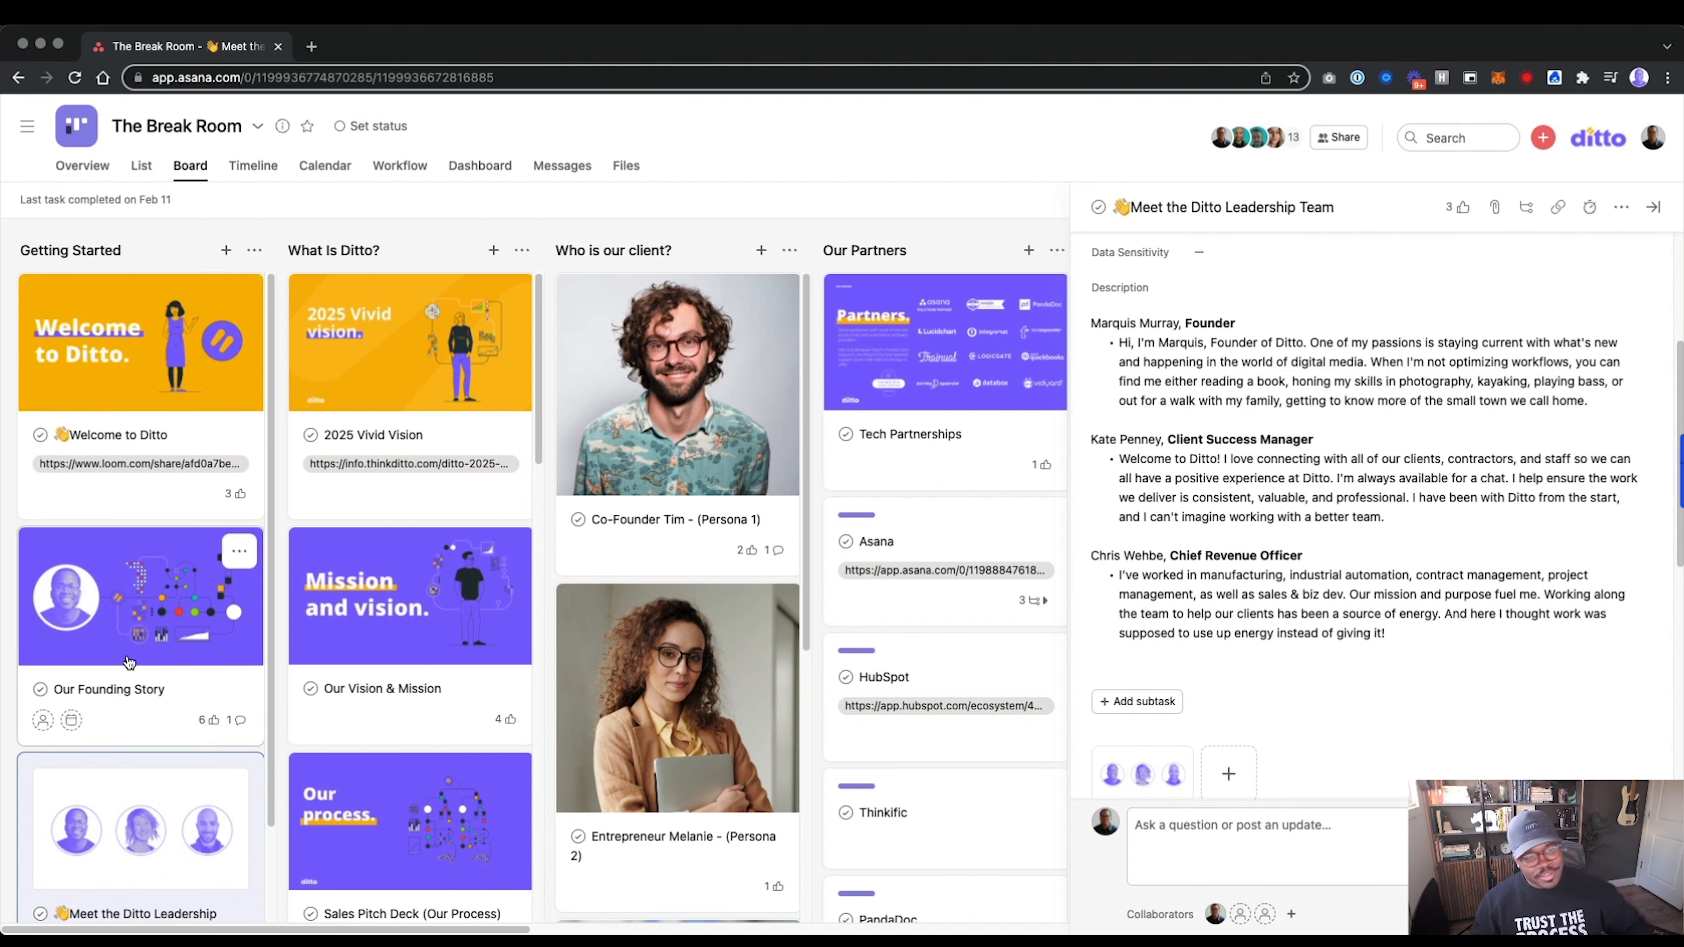
# Open the 2025 Vivid Vision task, preview its download link and view the attached cover image.
pyautogui.click(399, 507)
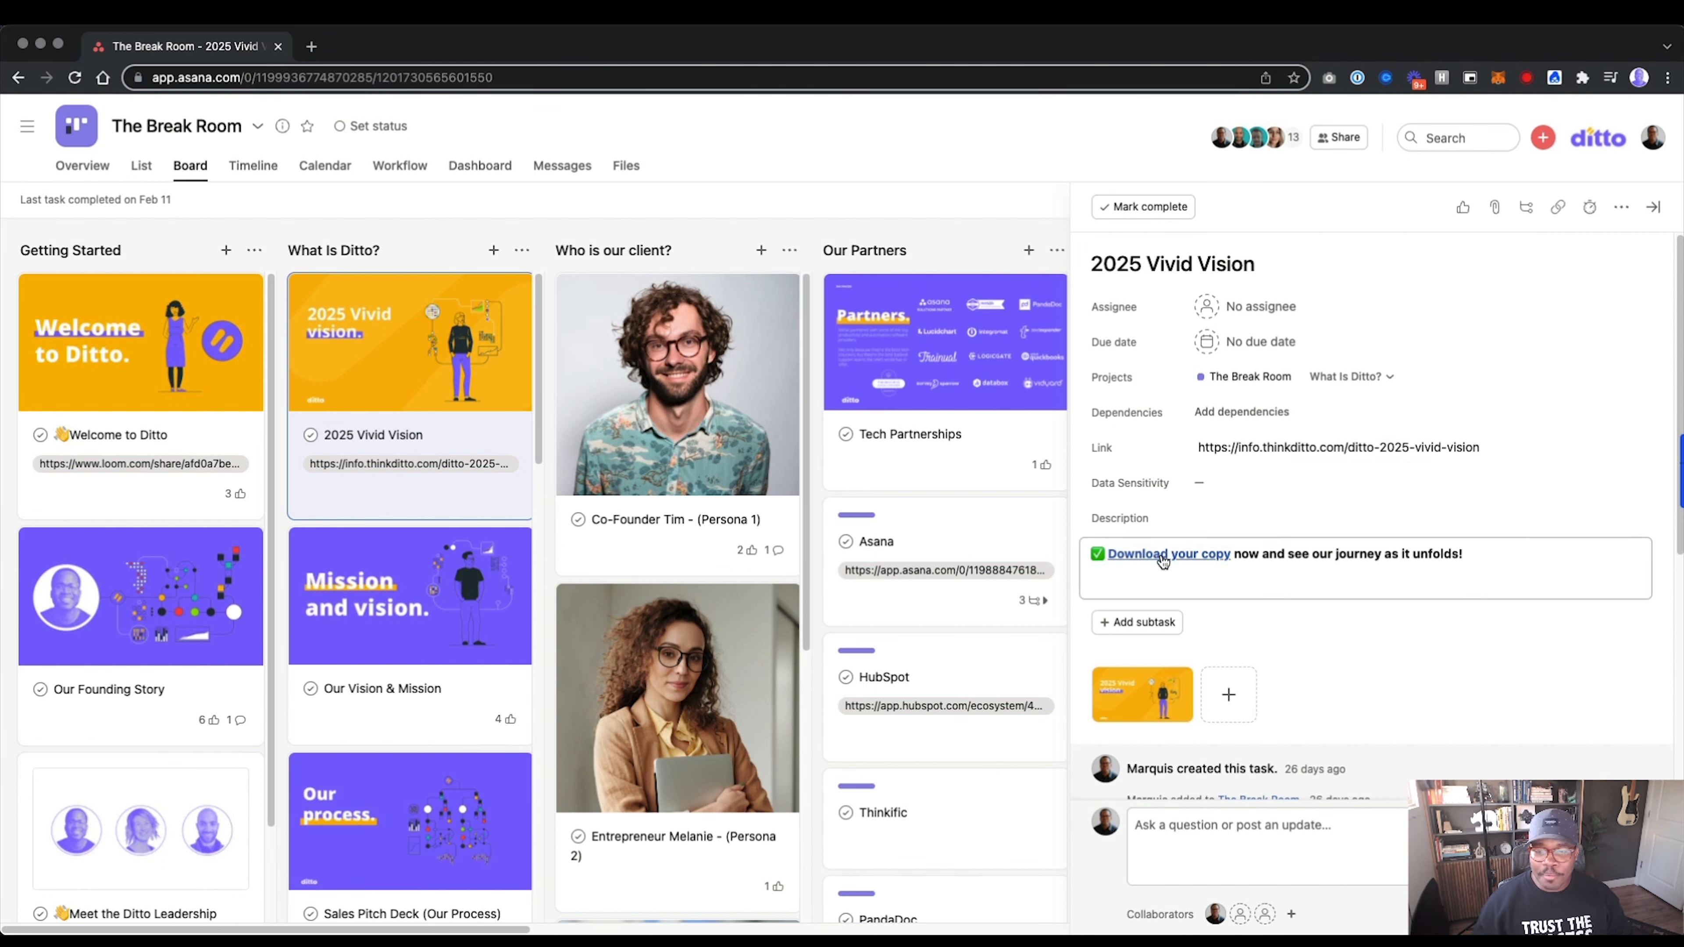
pyautogui.moveTo(1161, 560)
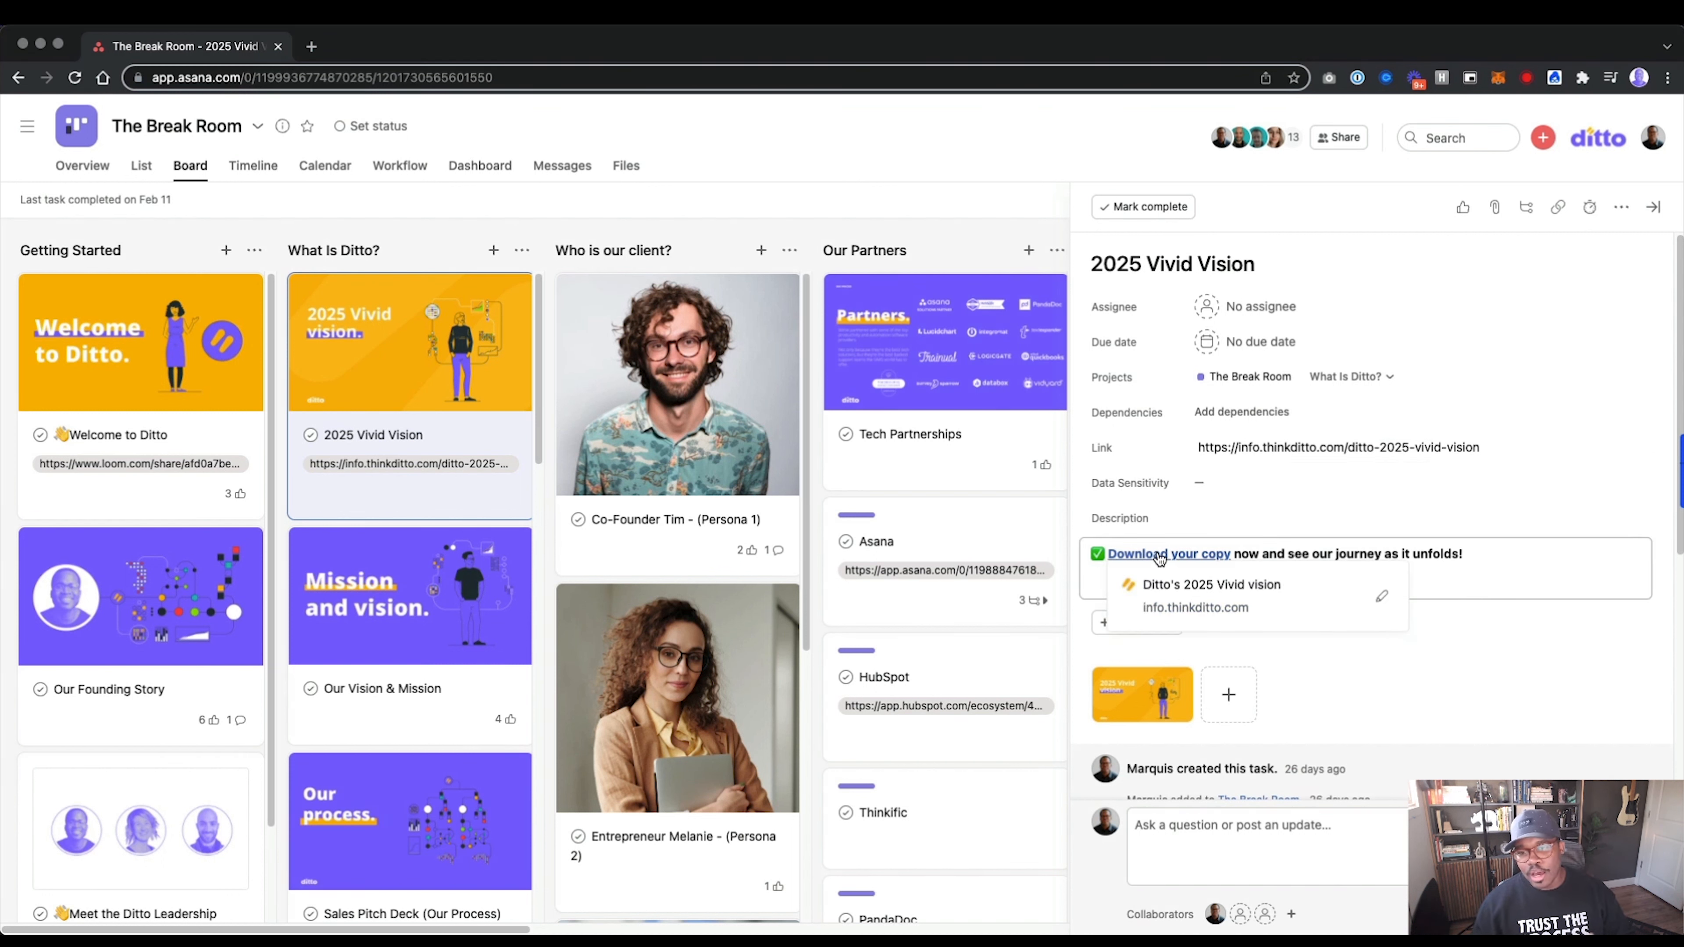
pyautogui.scroll(-6, 1141, 596)
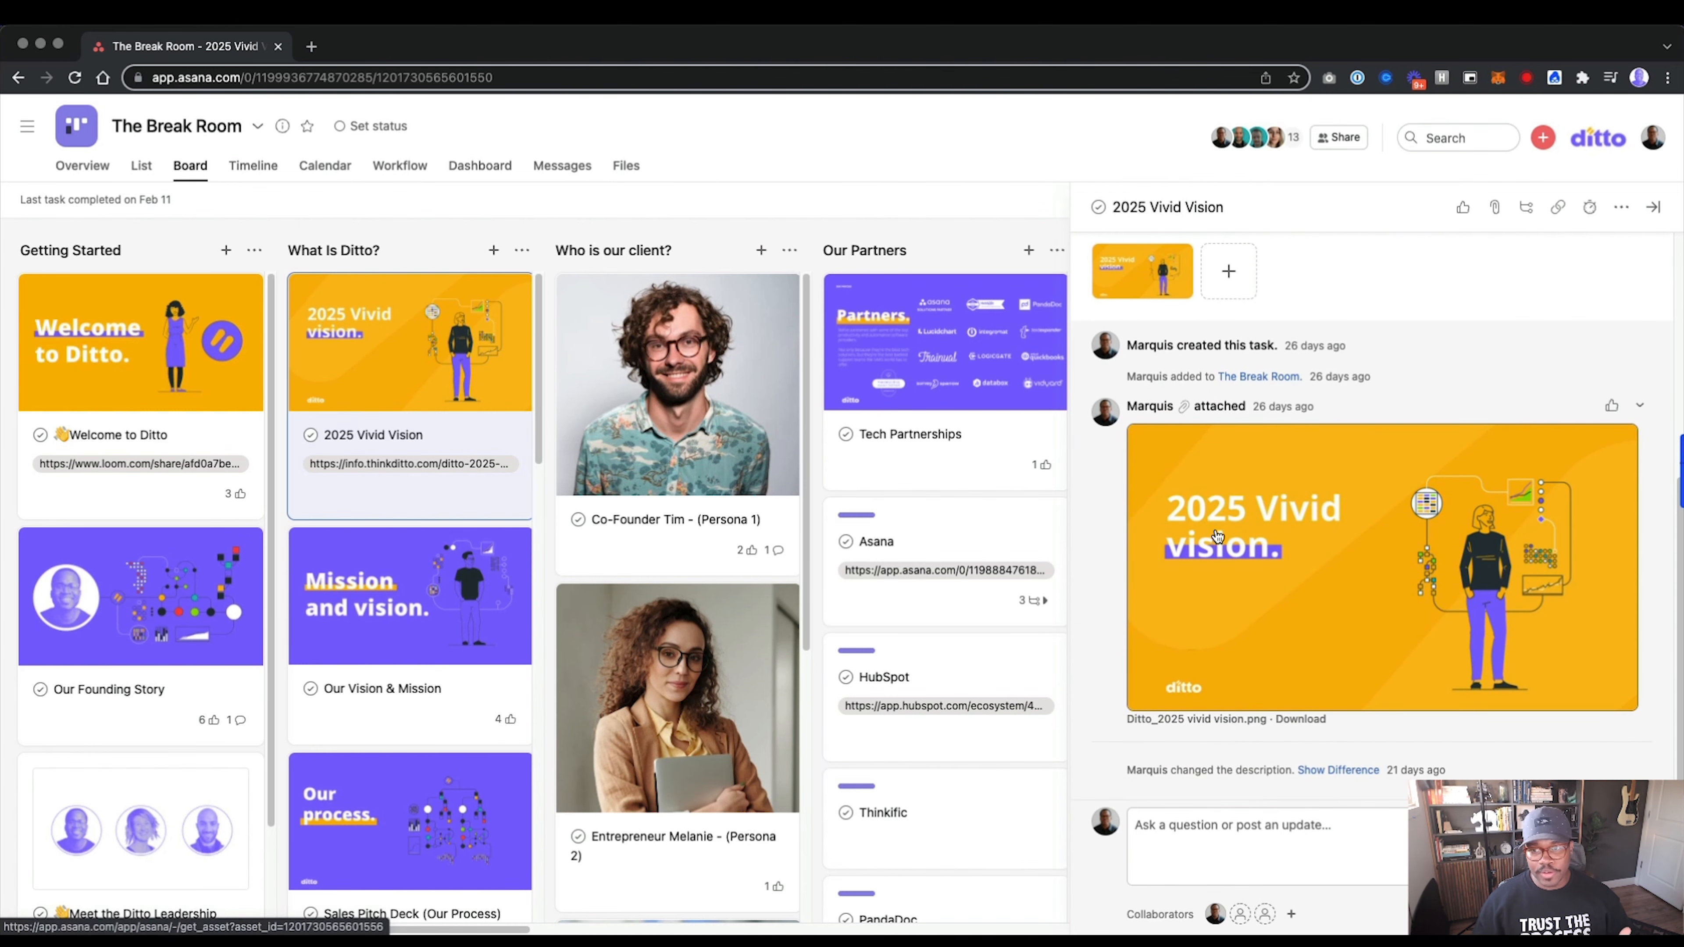
# Open the Our Vision & Mission task and read its About Us, Our Vision and Our Mission text.
pyautogui.click(390, 728)
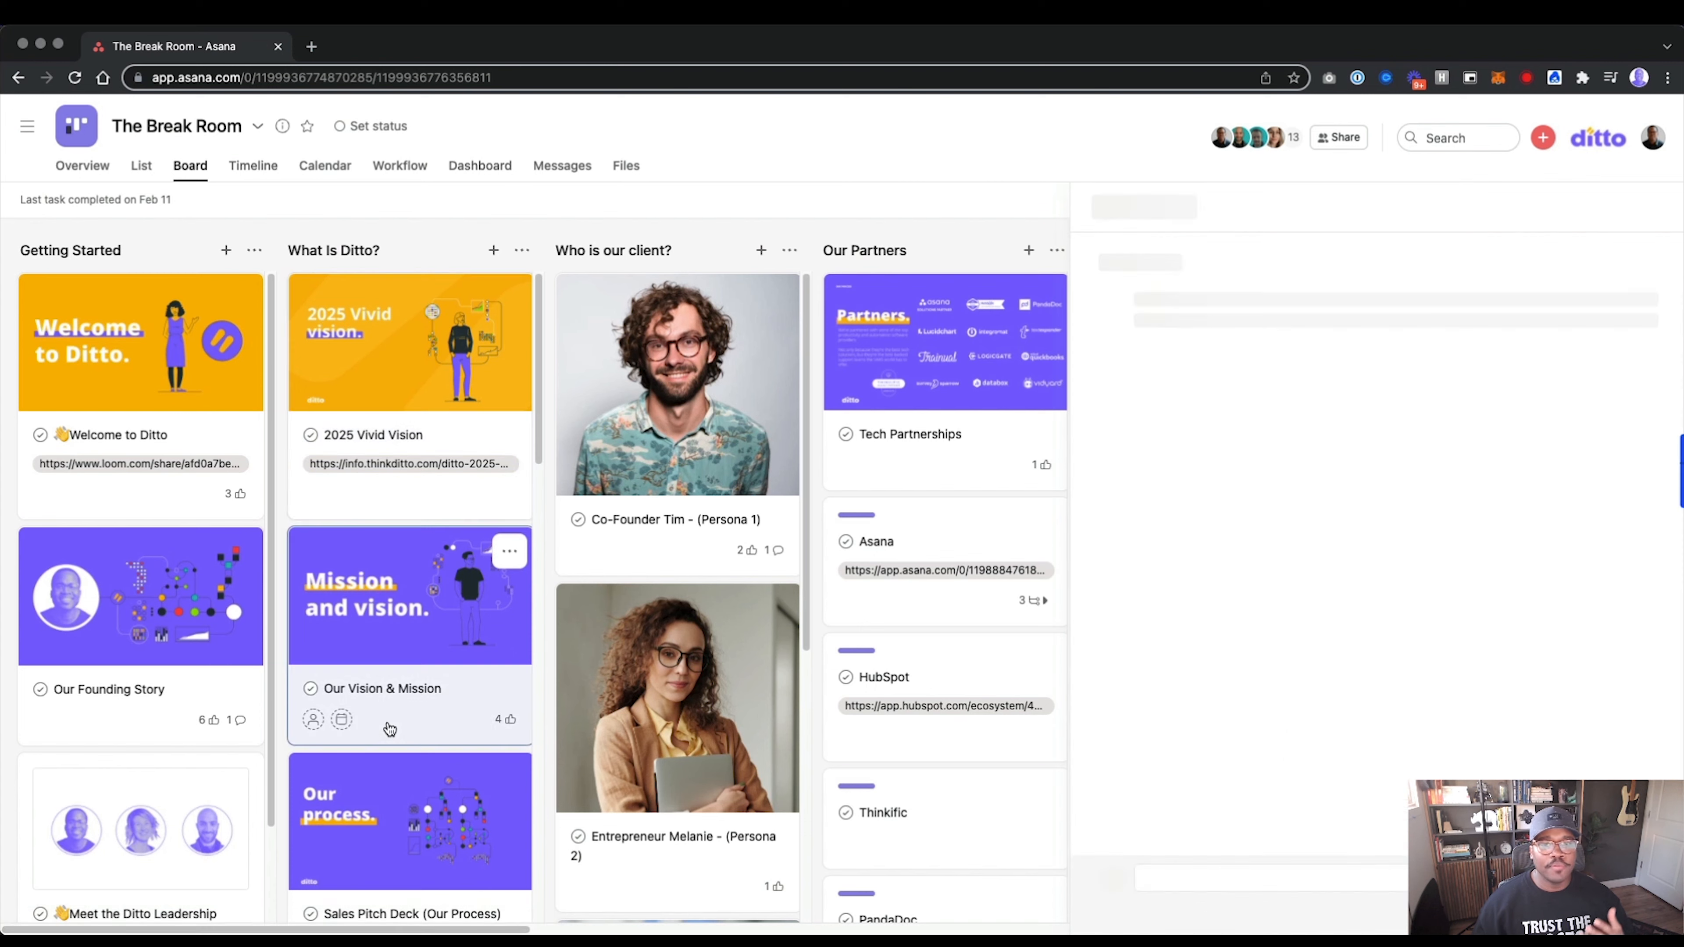
pyautogui.scroll(-5, 1304, 600)
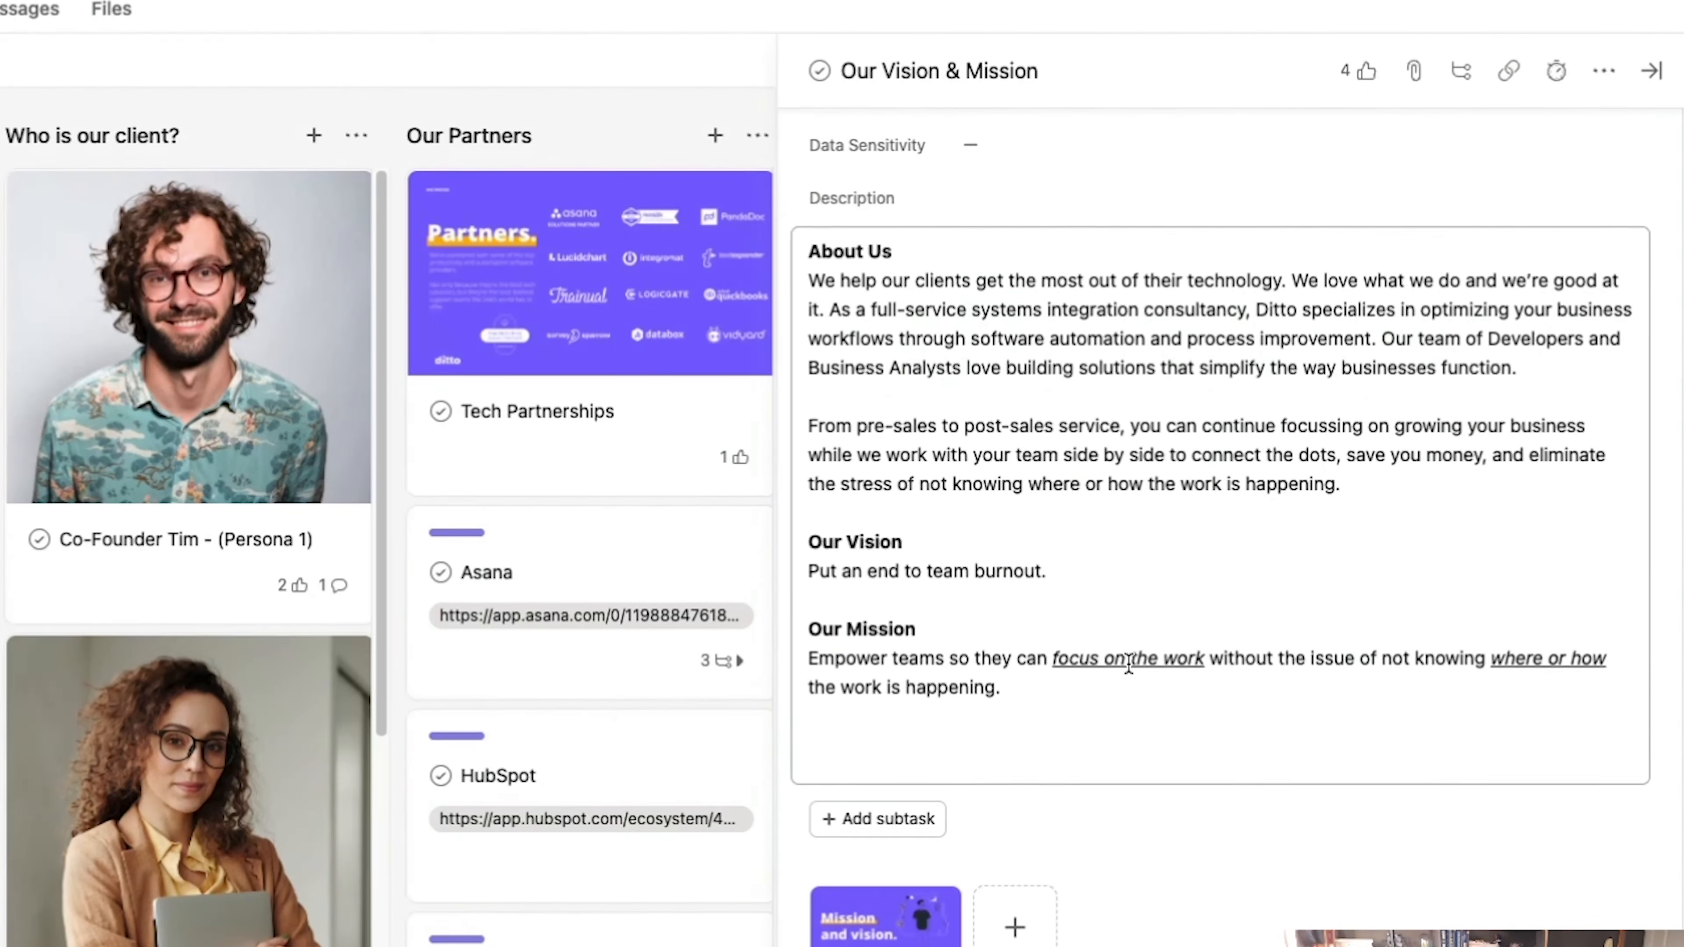
pyautogui.scroll(-1, 1128, 660)
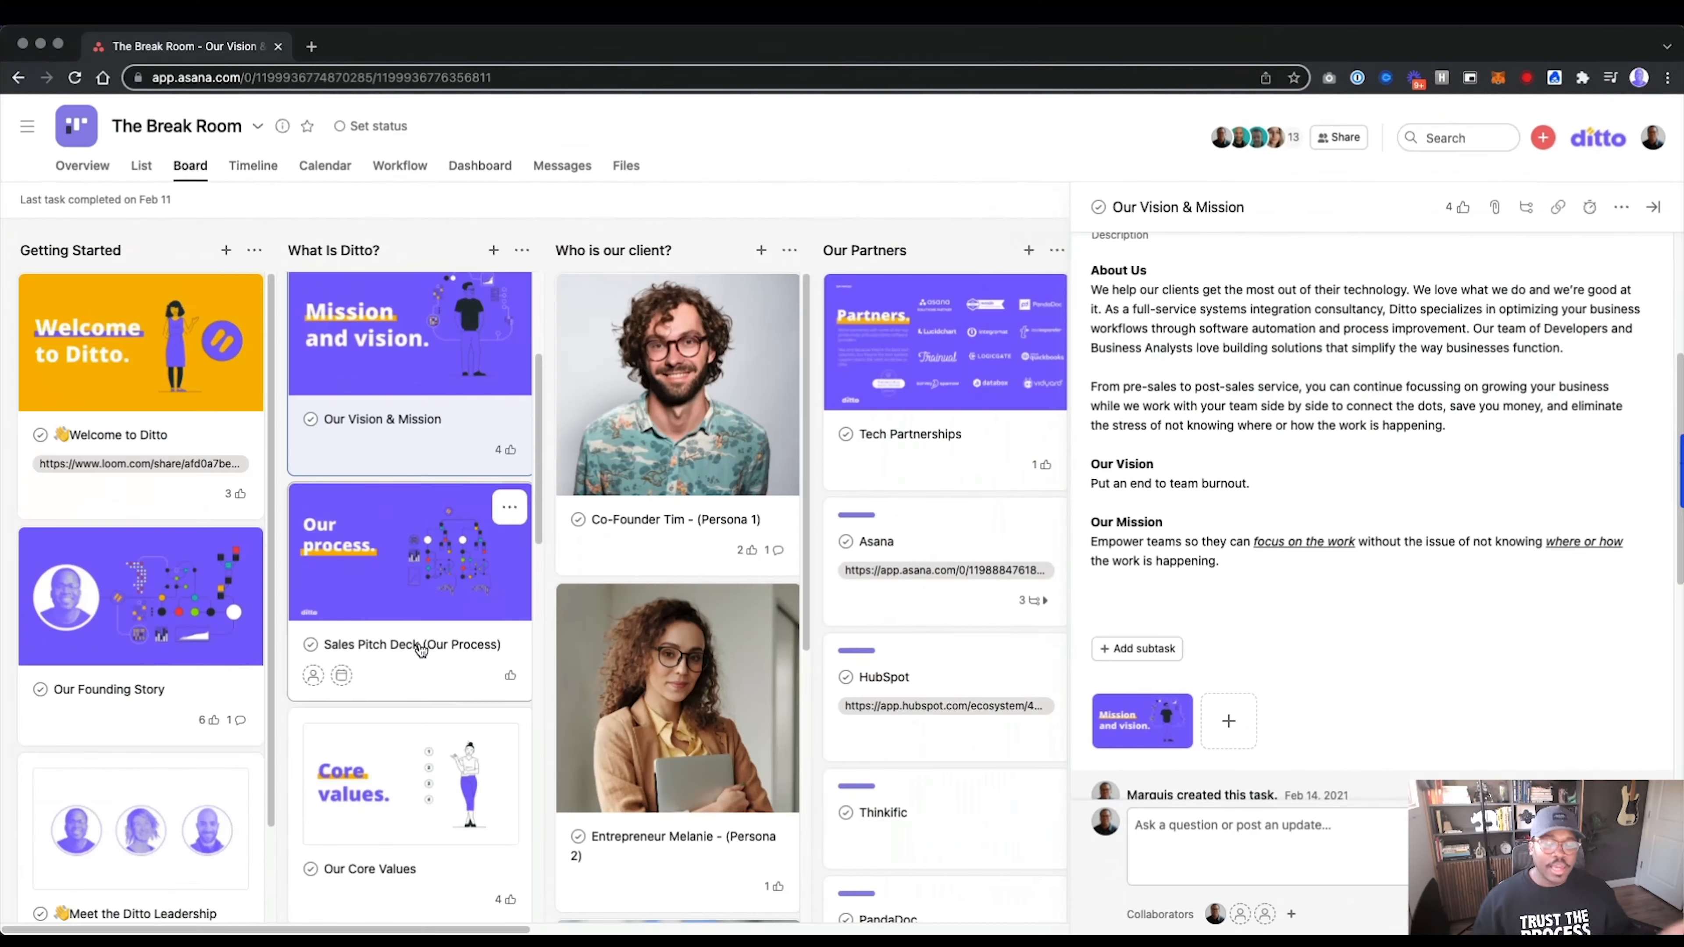
# Open the Our Core Values task in the What Is Ditto? column and read the listed values.
pyautogui.scroll(-1, 422, 650)
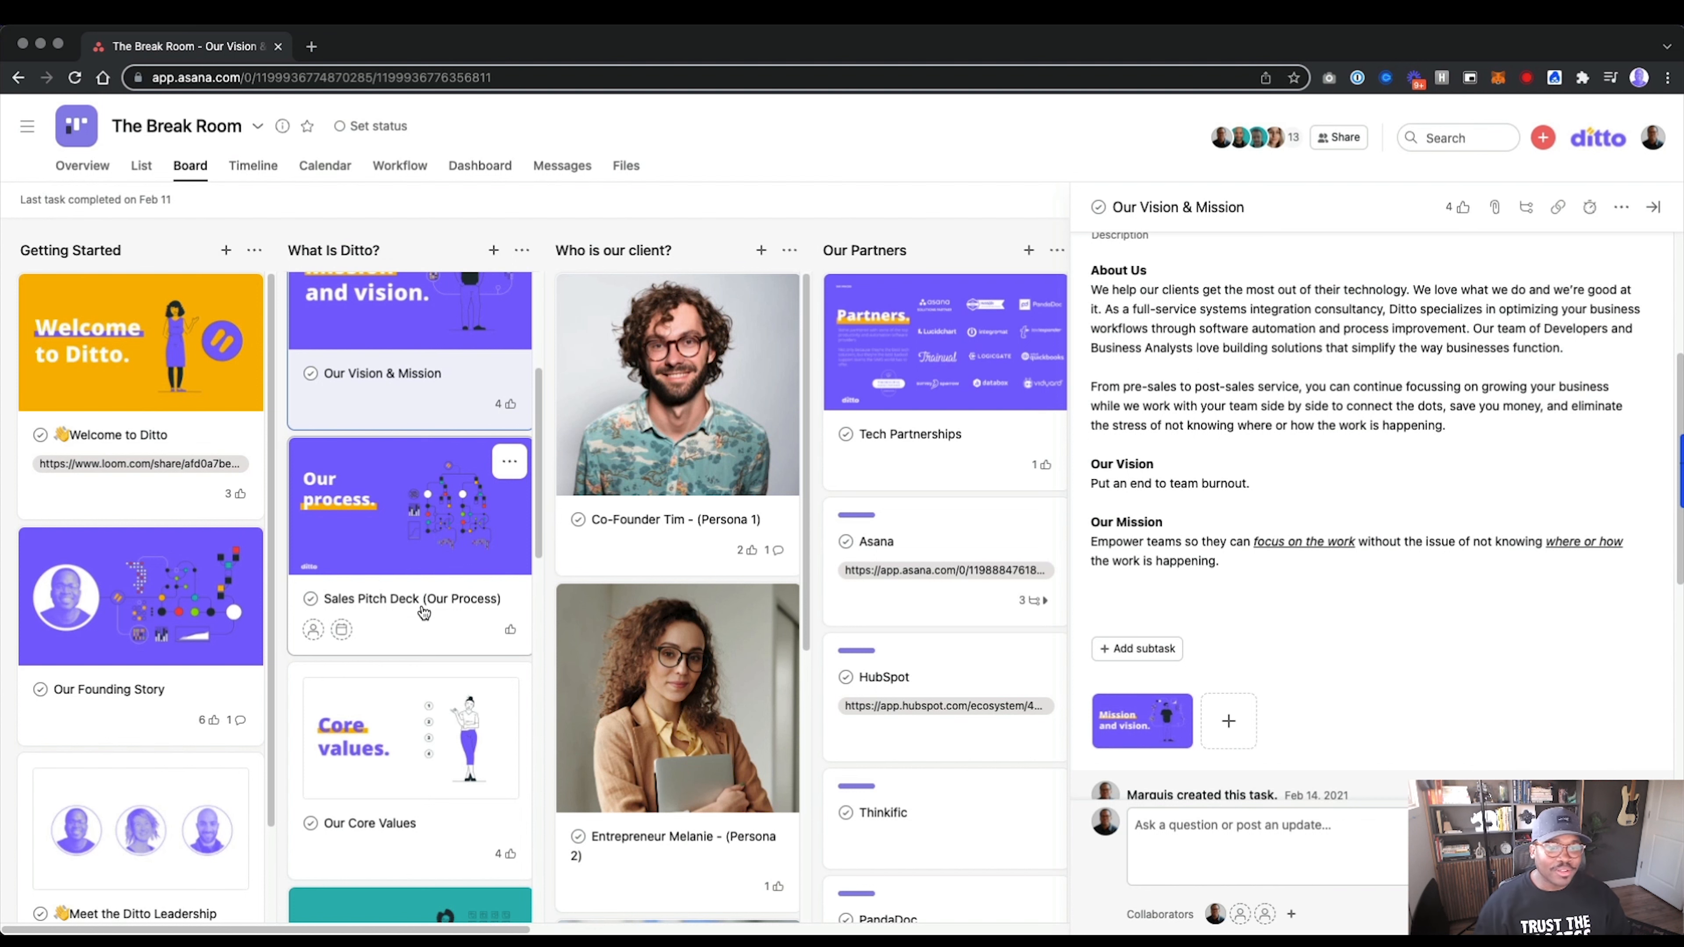
pyautogui.scroll(-2, 418, 646)
pyautogui.click(398, 742)
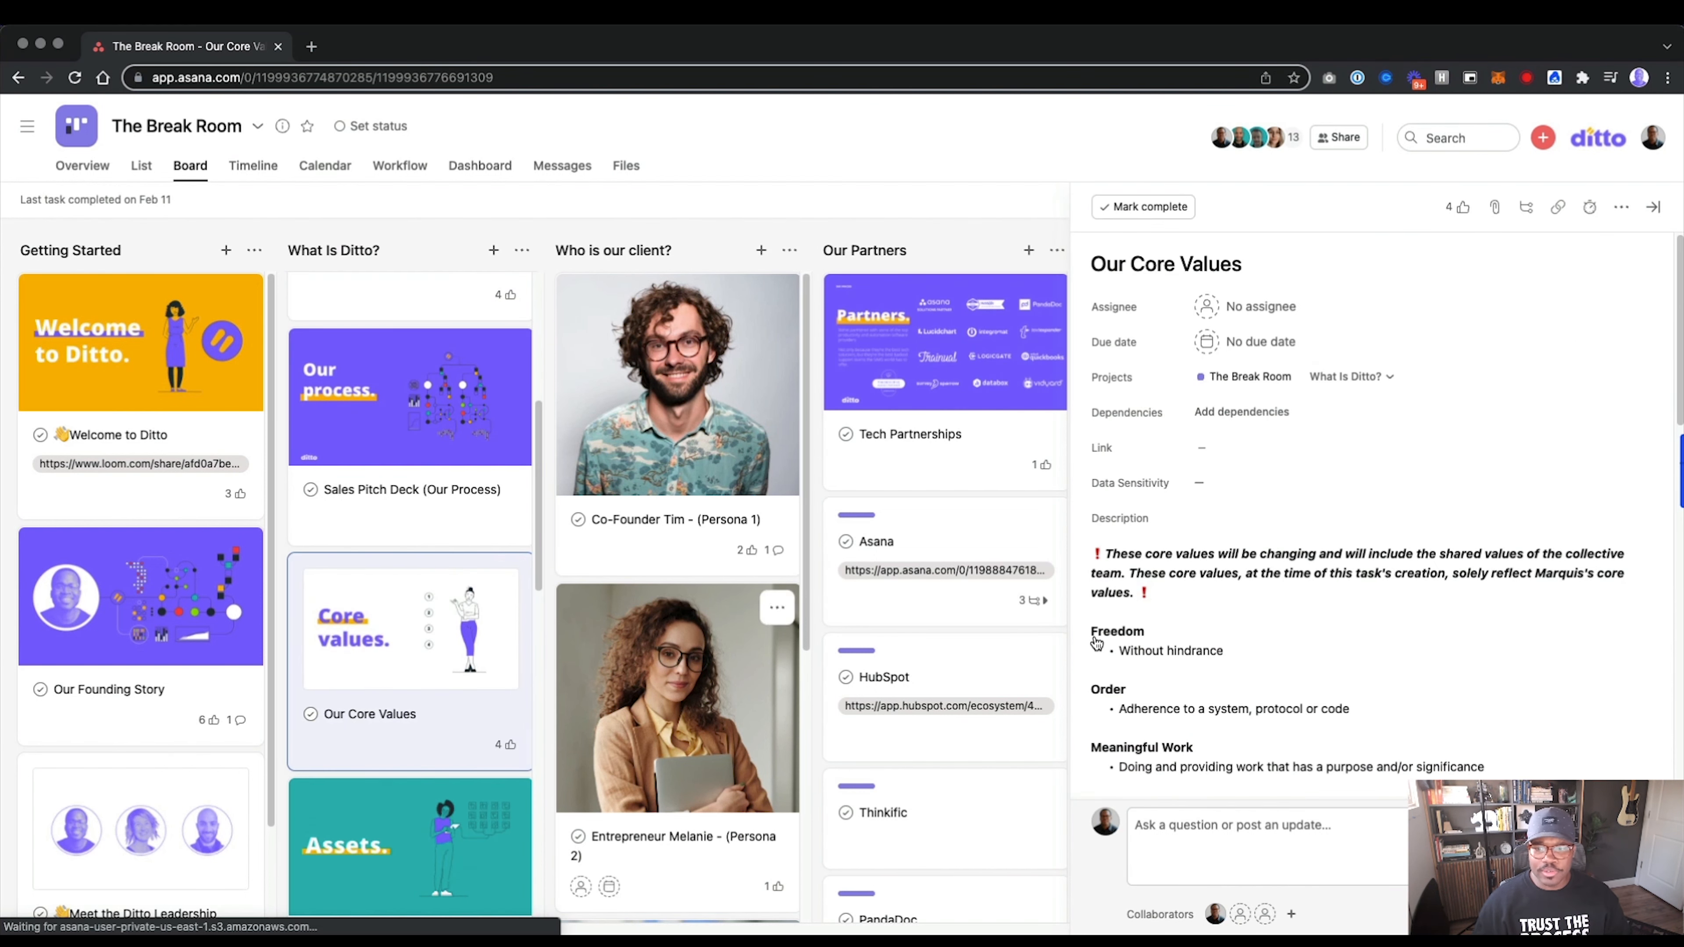
pyautogui.scroll(-2, 424, 704)
pyautogui.scroll(-2, 425, 704)
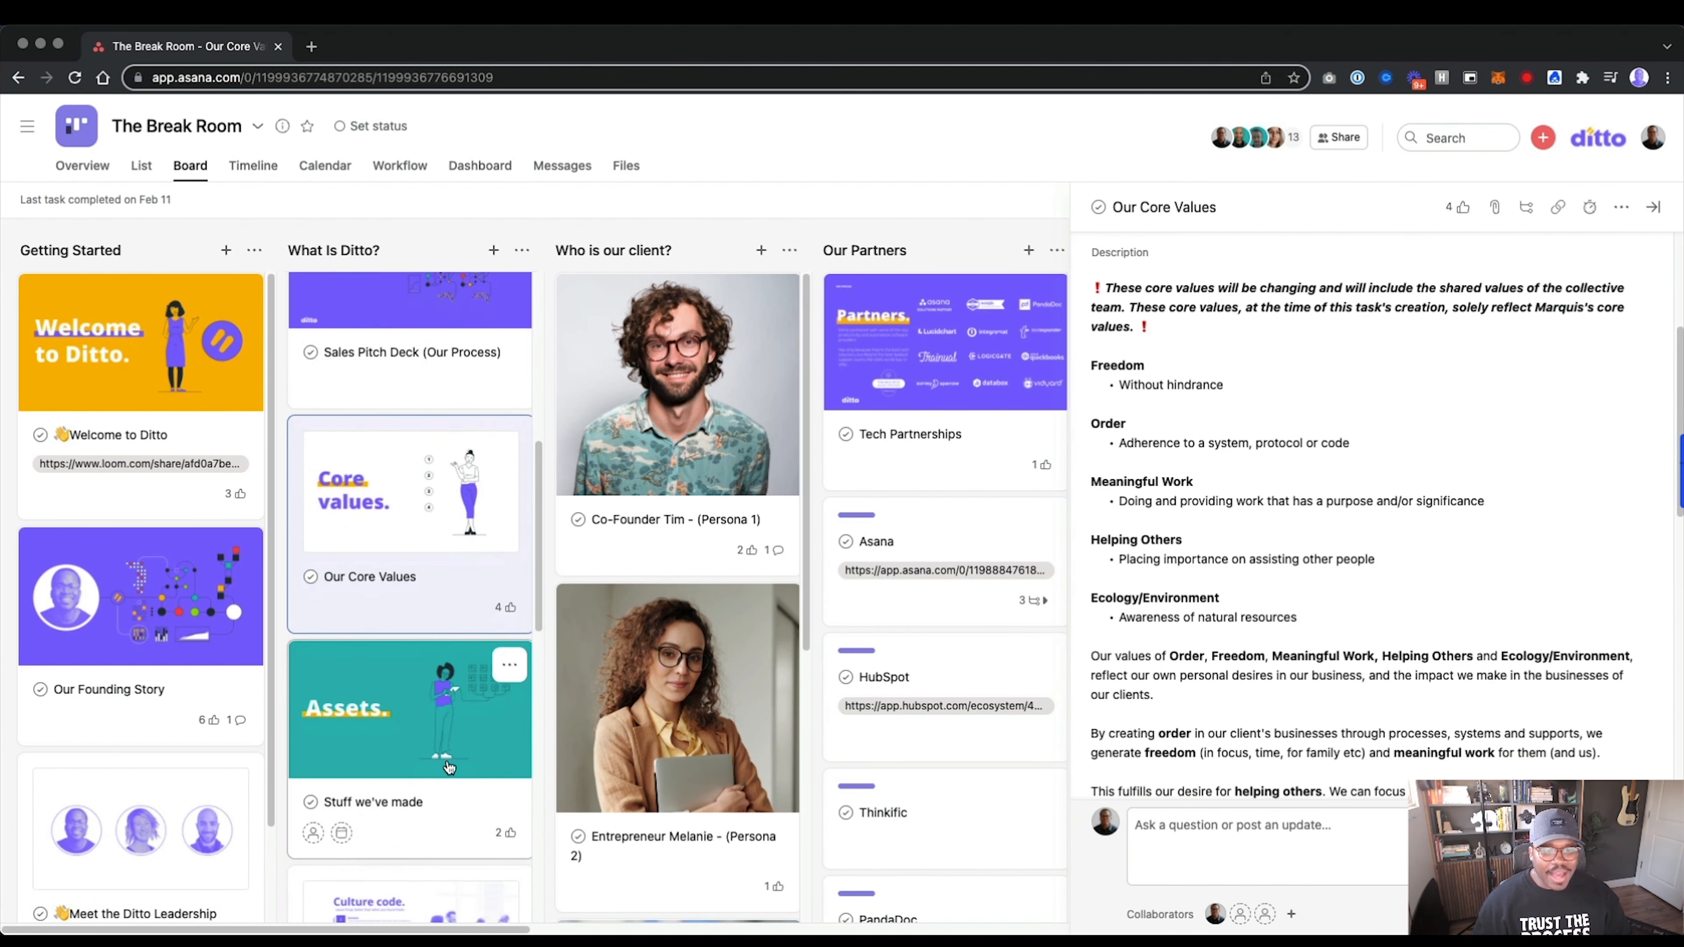
# Open the Our Culture Code task further down the What Is Ditto? column and read its principles.
pyautogui.scroll(-5, 431, 704)
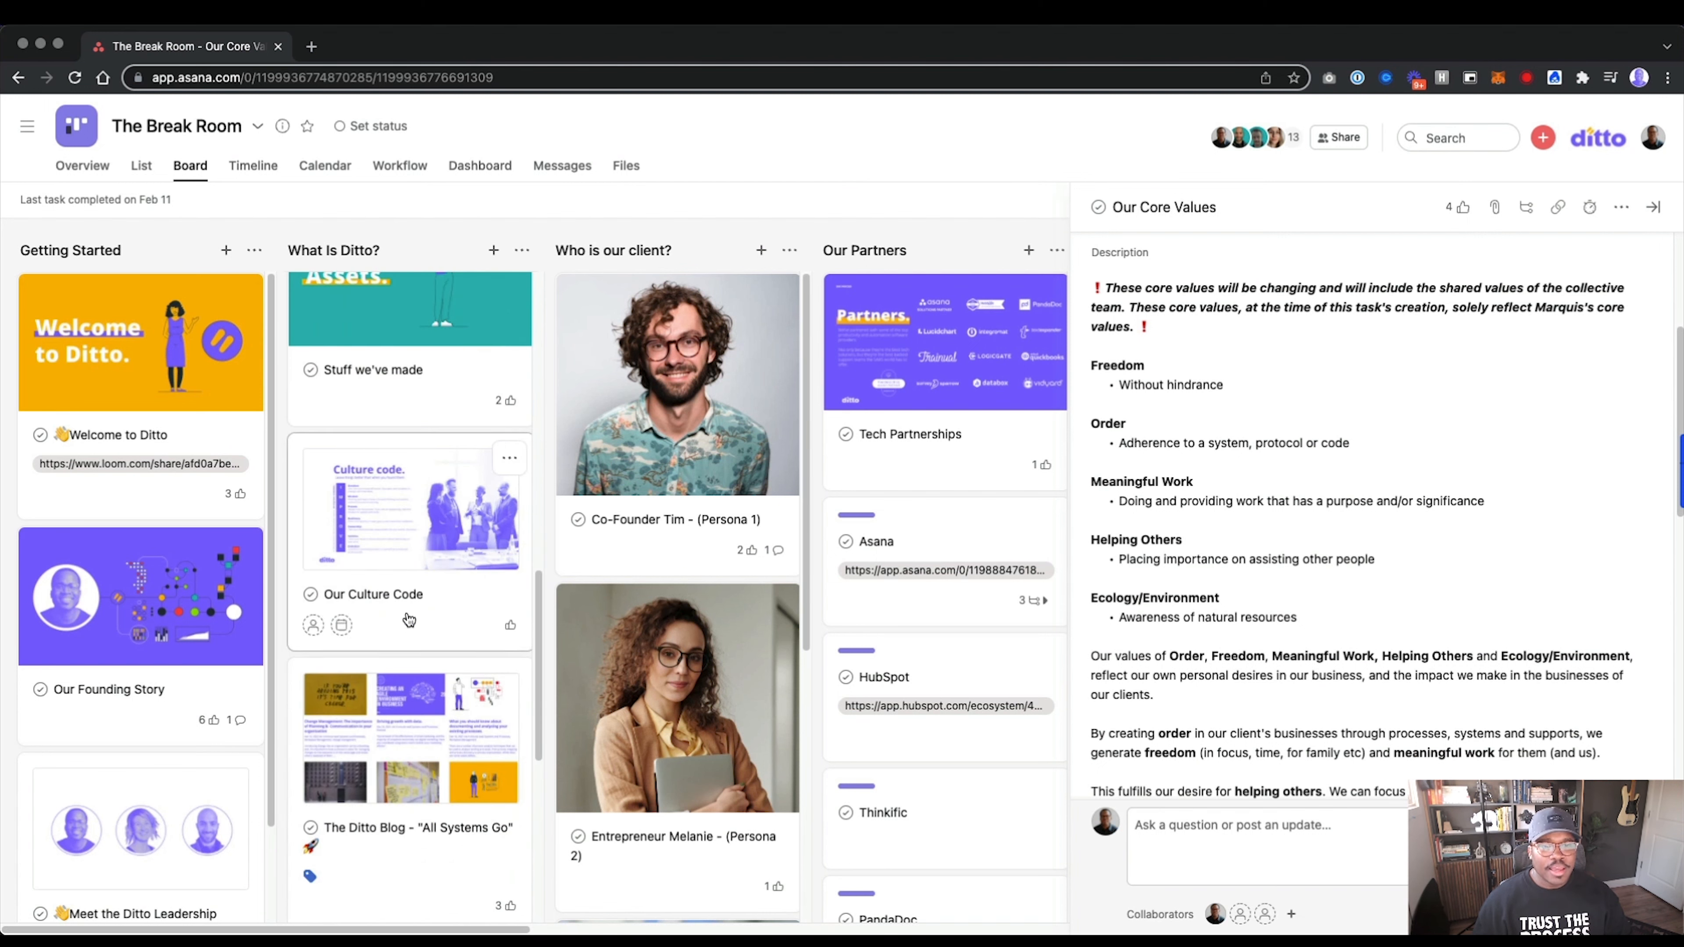
pyautogui.click(409, 620)
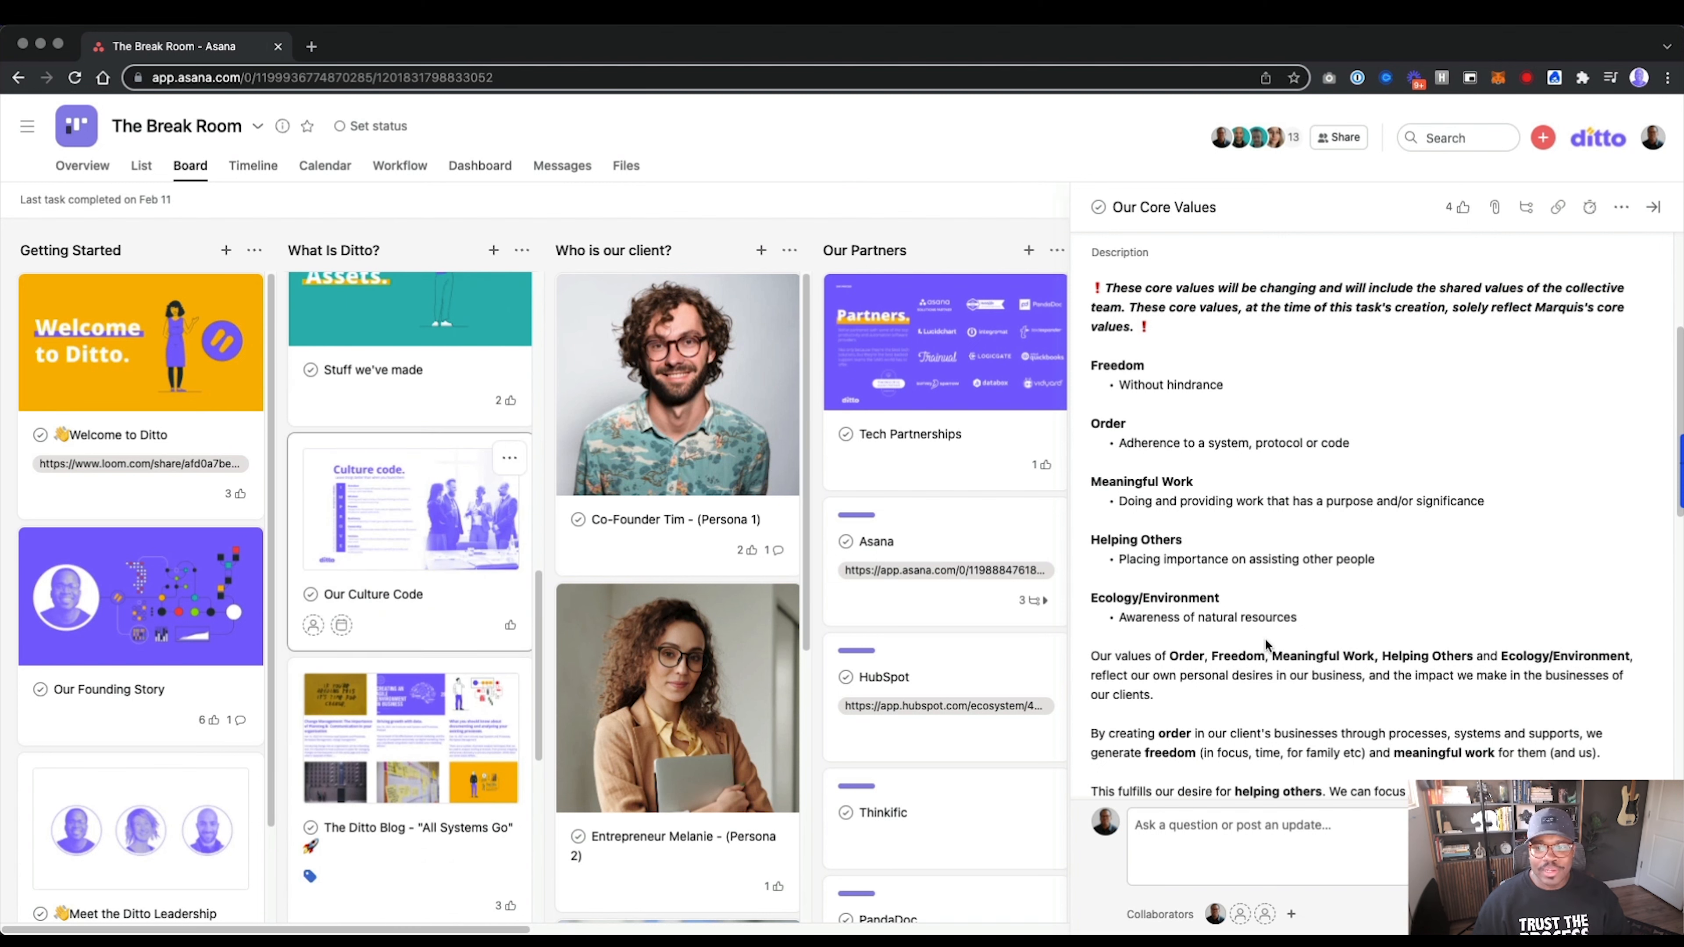
pyautogui.scroll(-5, 1197, 635)
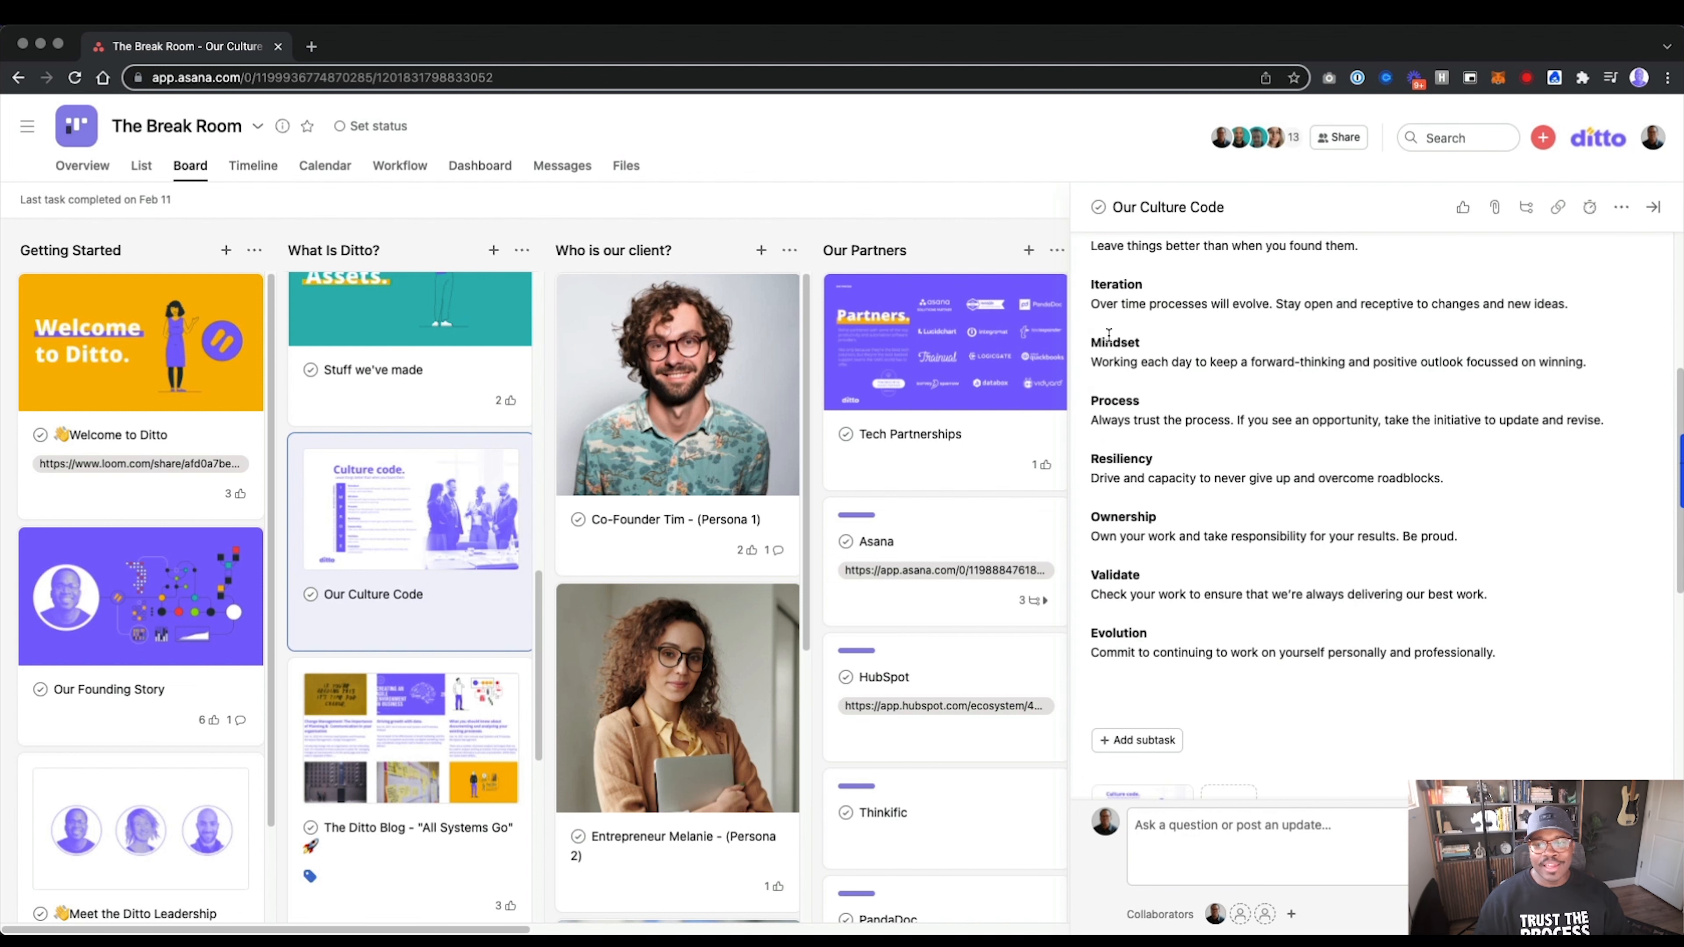
# Read the remaining Our Culture Code principles and view the attached Culture Code.png image.
pyautogui.scroll(-8, 1184, 591)
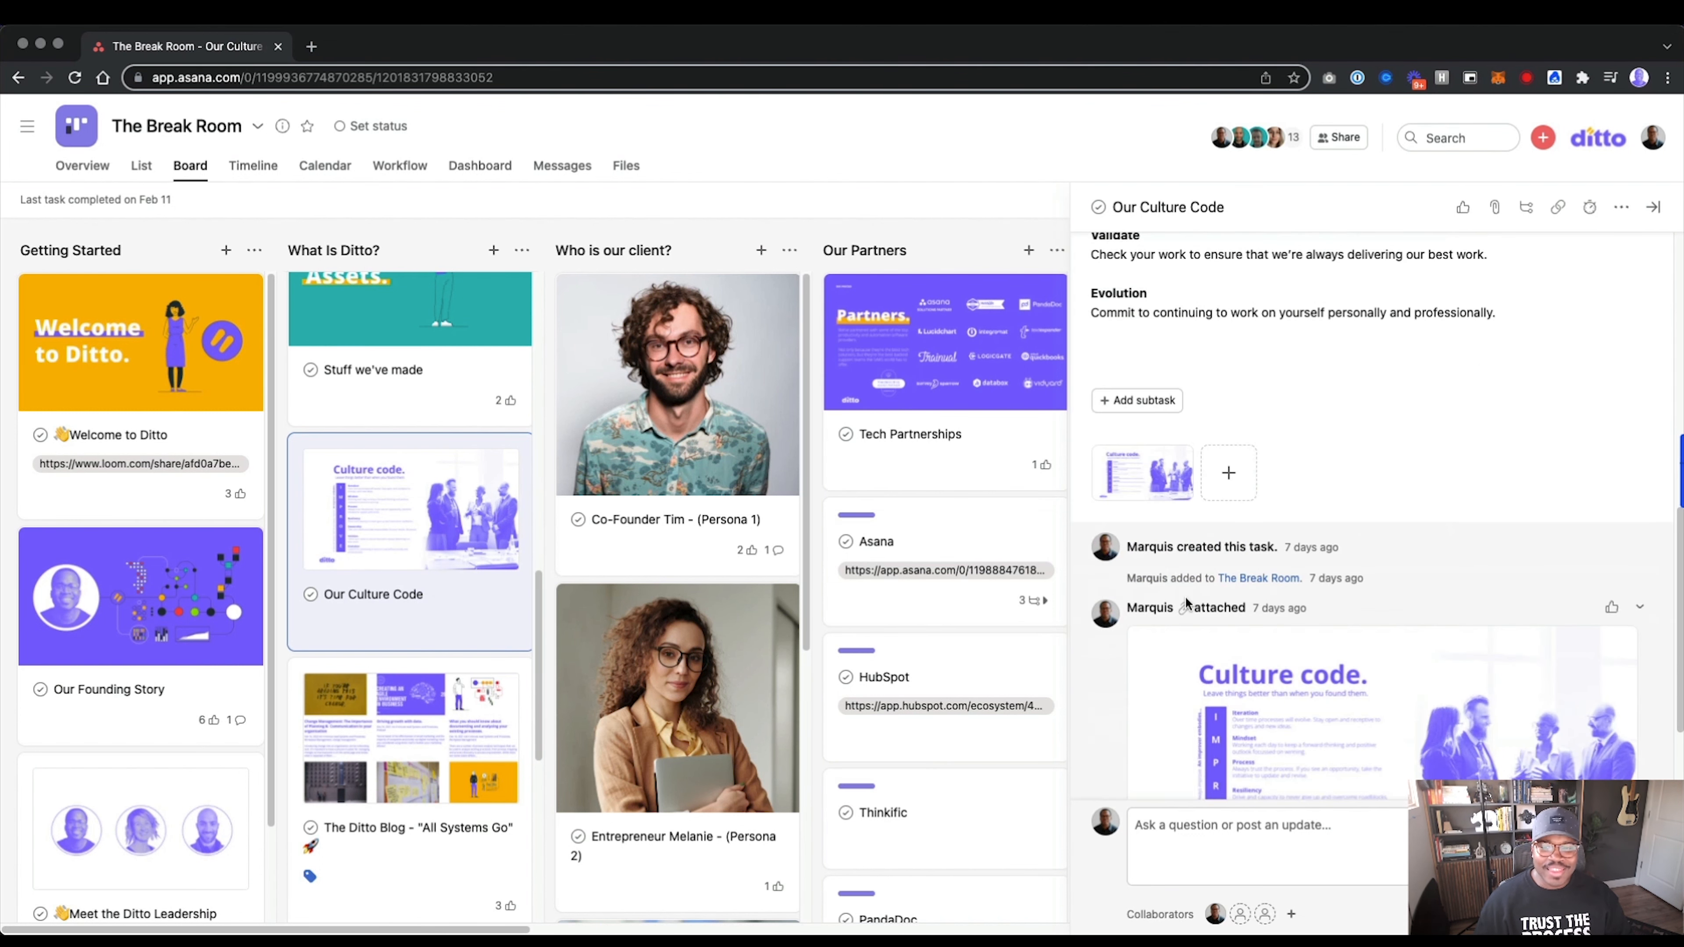
pyautogui.scroll(-3, 464, 654)
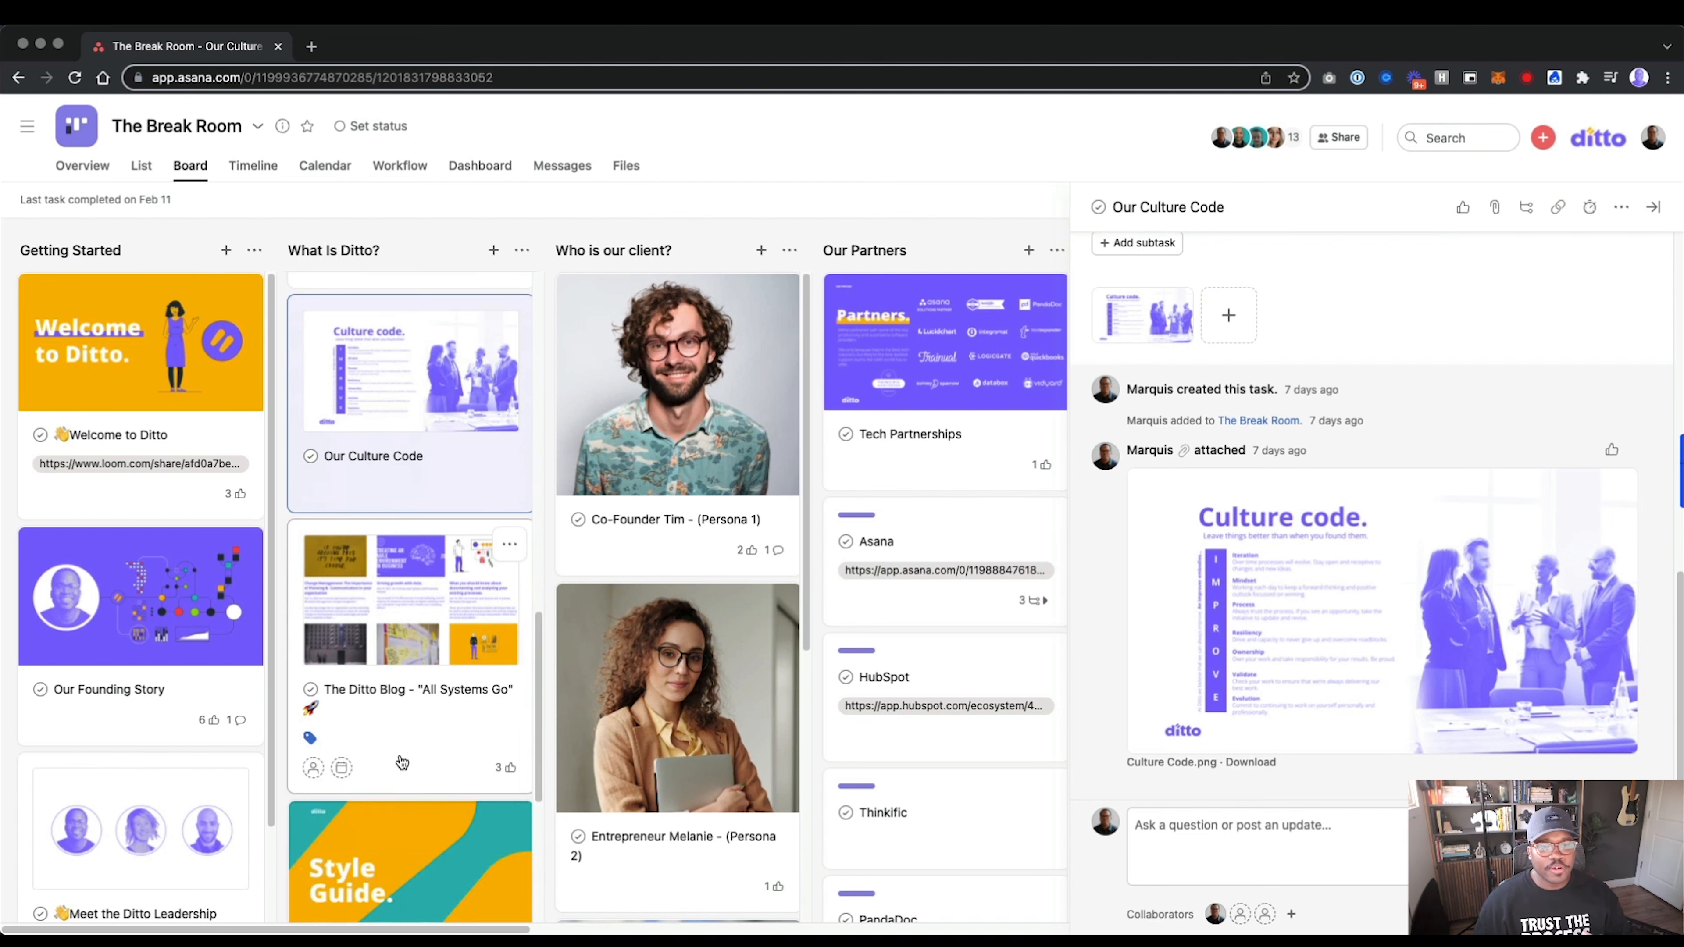
# Open The Ditto Blog - "All Systems Go" task and review its description topics and attached Blog.png image.
pyautogui.click(411, 666)
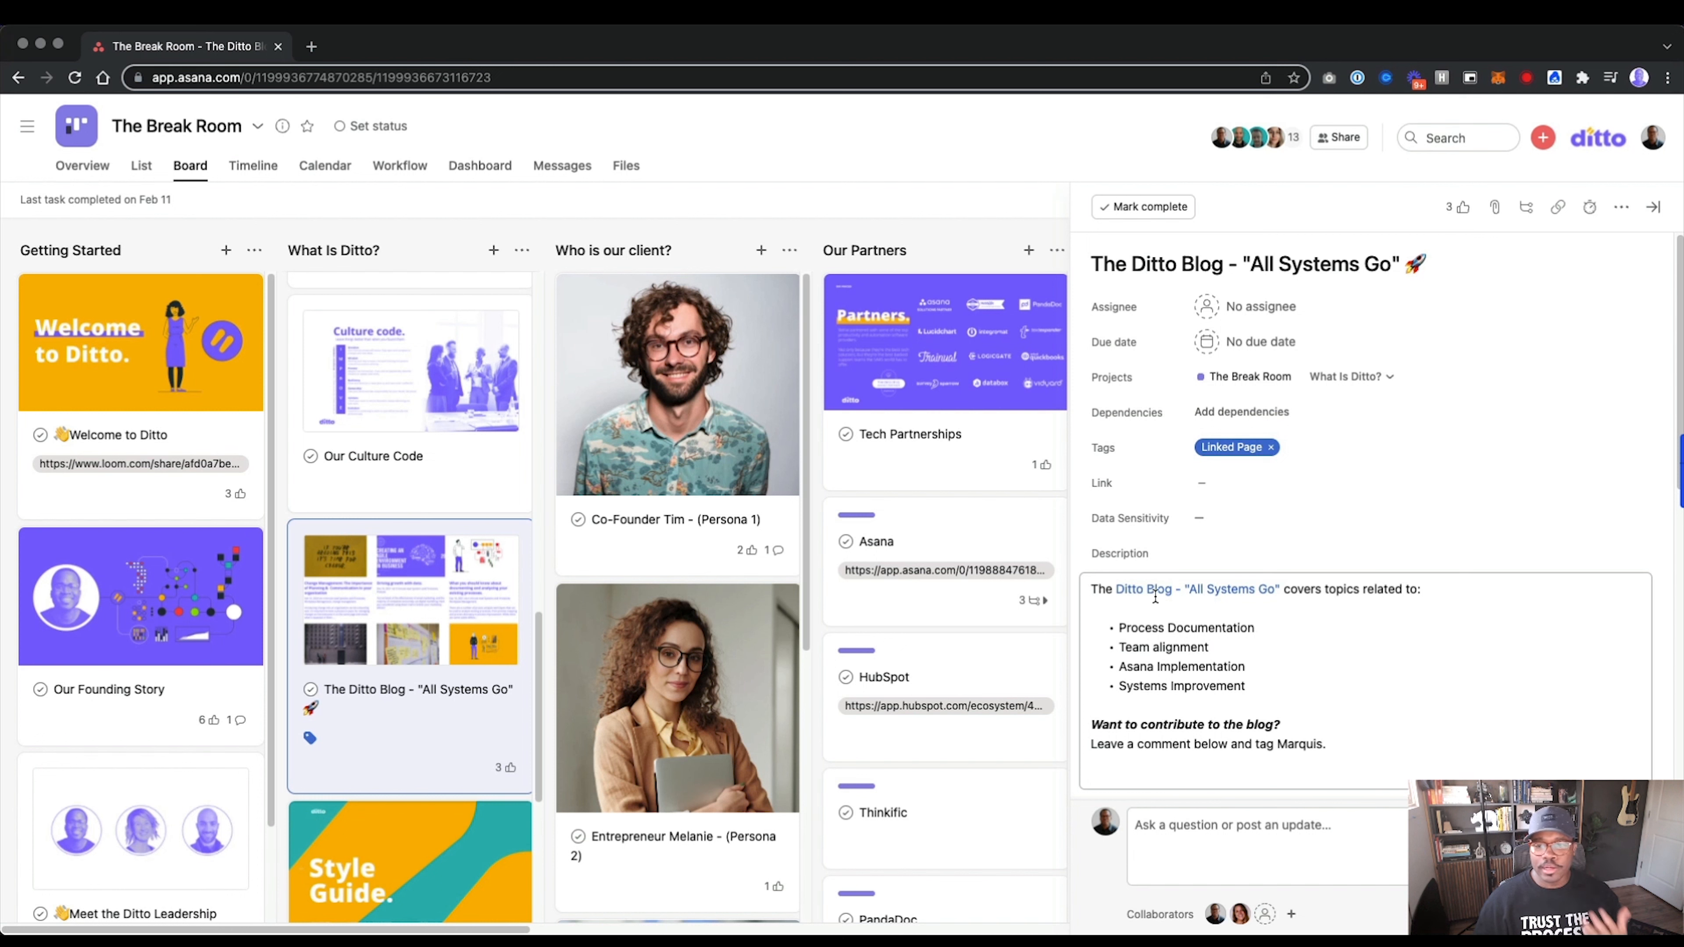
pyautogui.scroll(-1, 1155, 596)
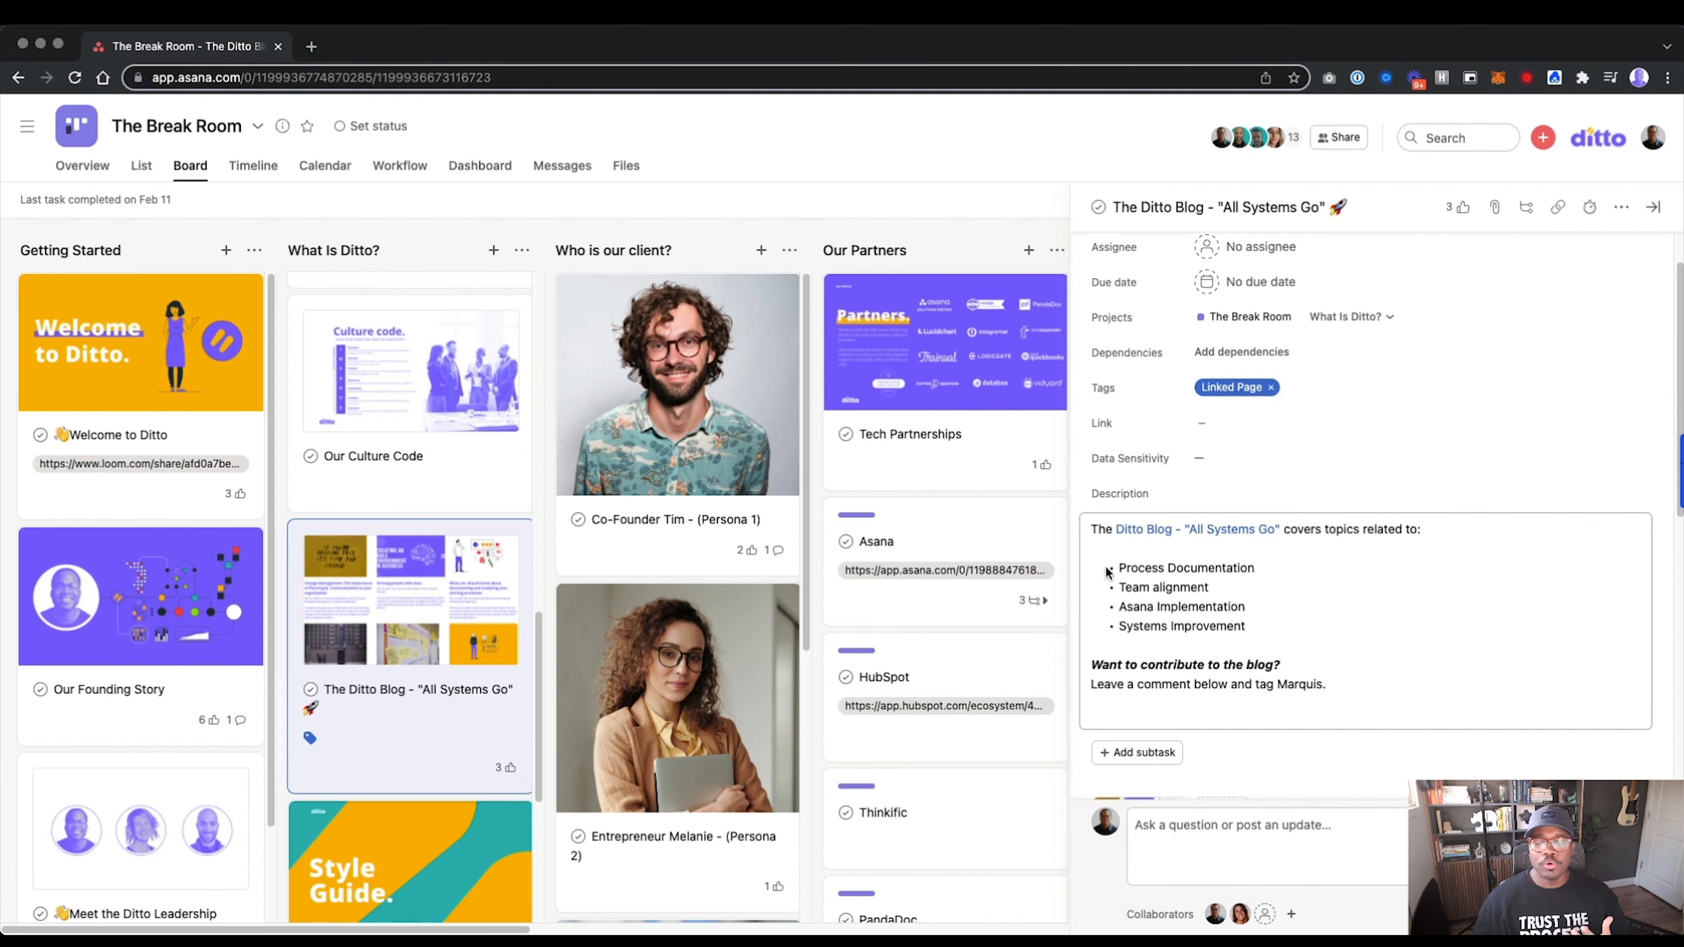
pyautogui.scroll(-8, 1145, 604)
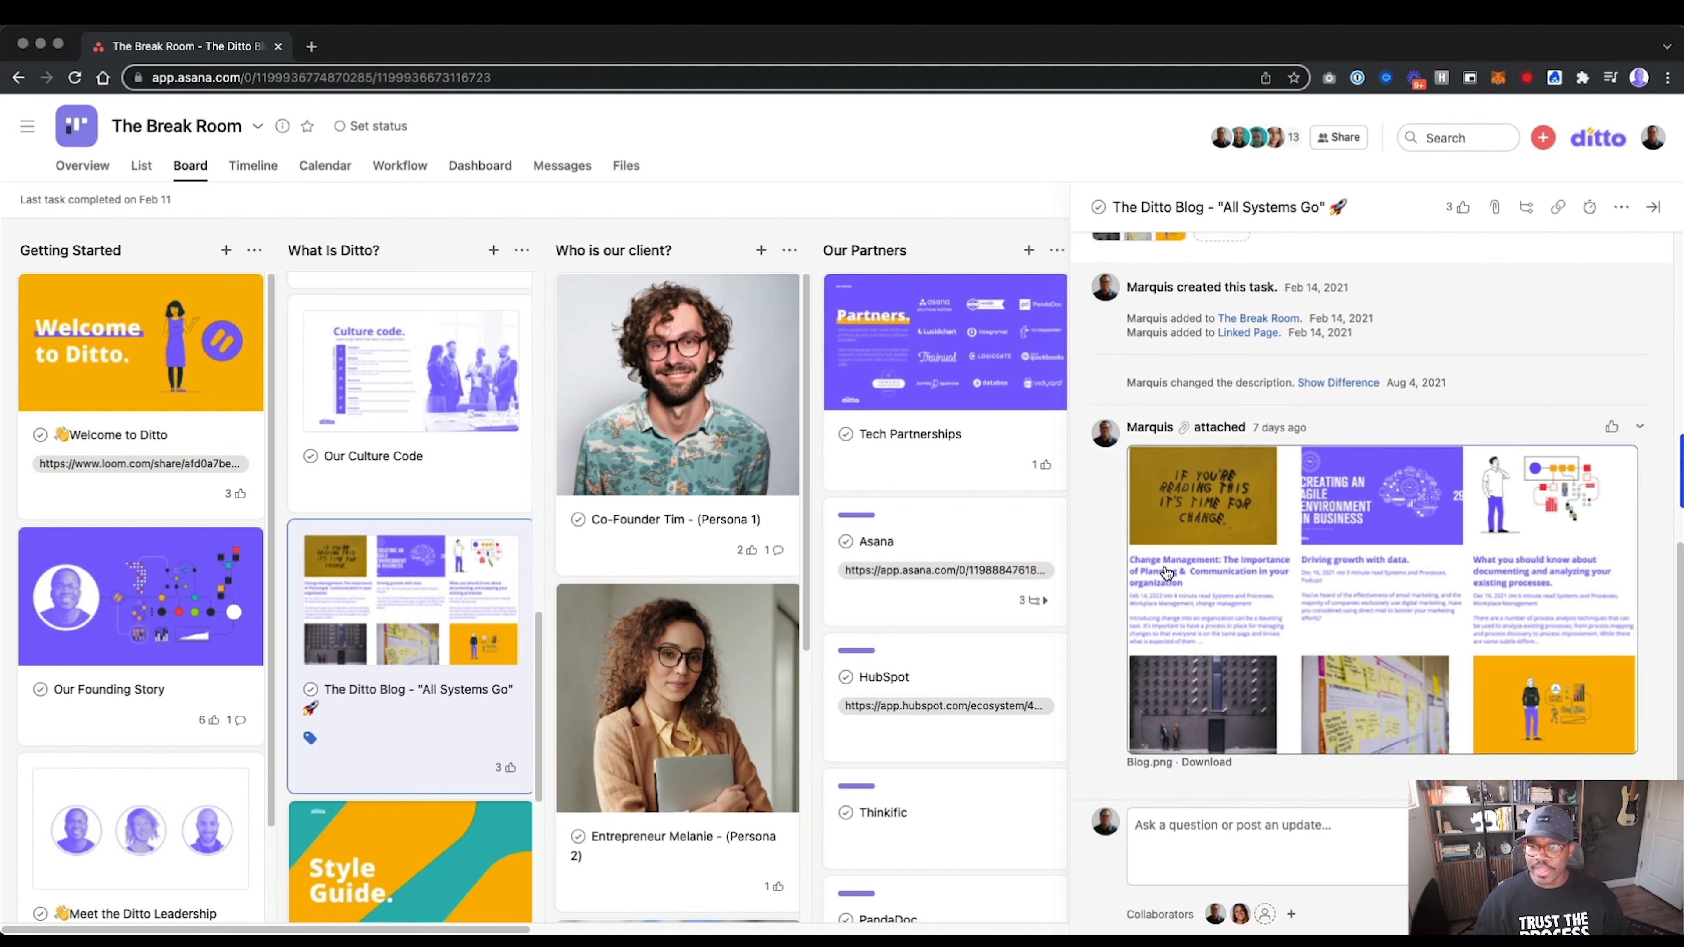
pyautogui.scroll(-2, 437, 712)
# Open the Brand Guidelines task in the What Is Ditto? column and review its attached style guide PDF and cover image.
pyautogui.scroll(-3, 437, 711)
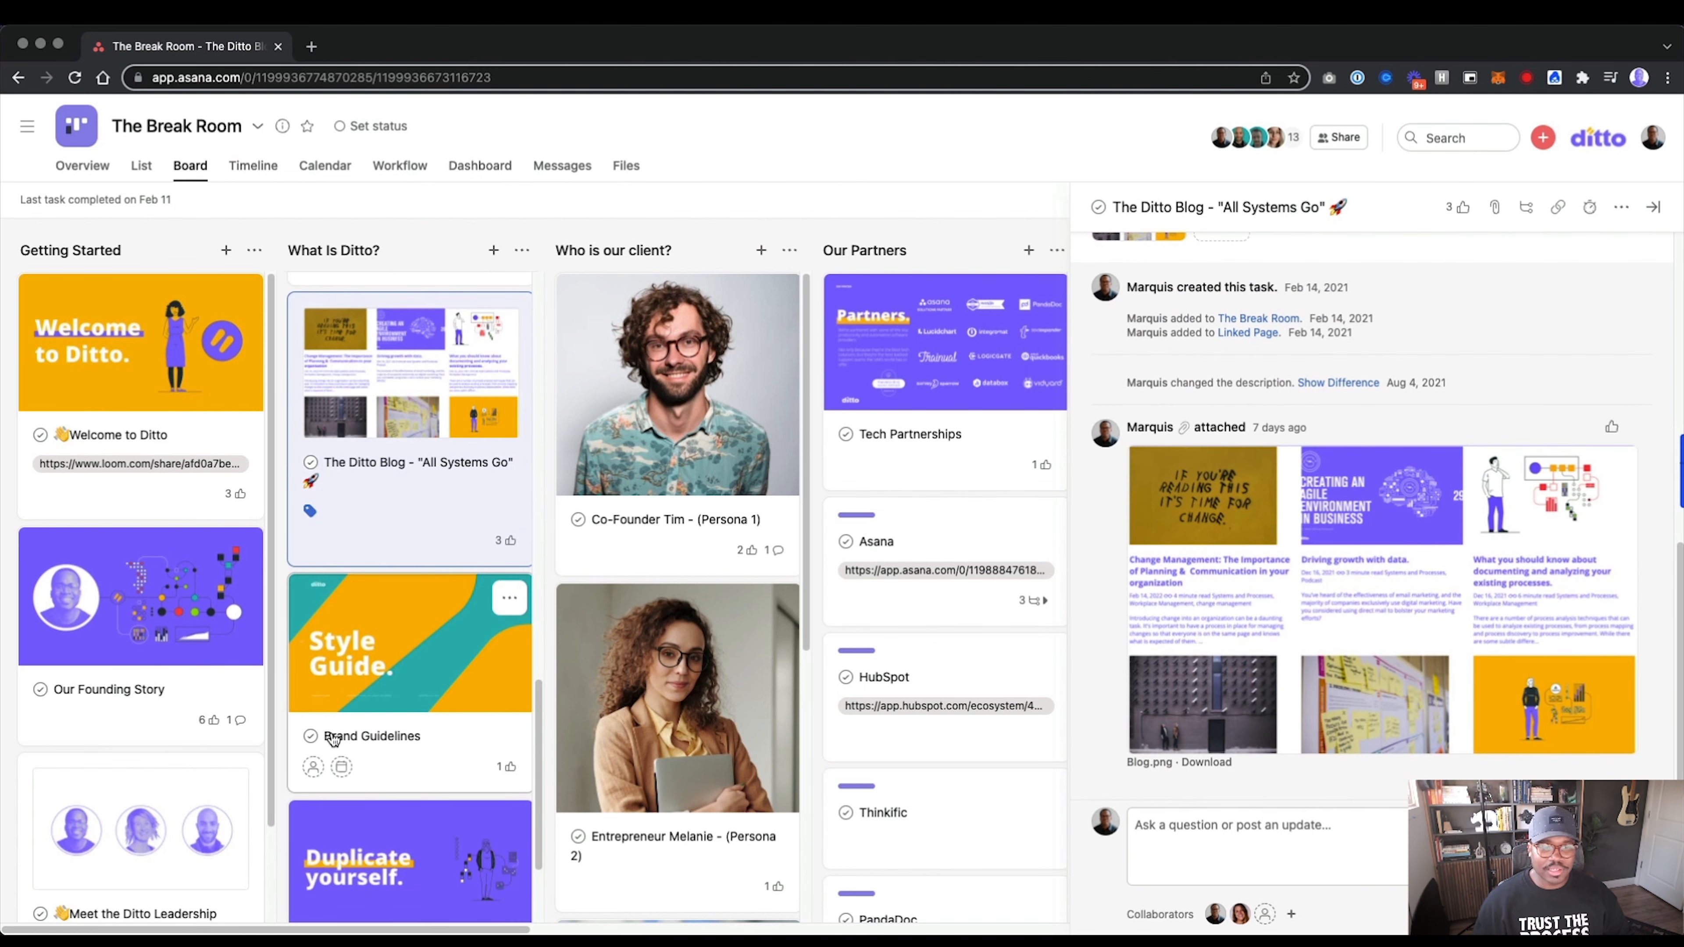
pyautogui.click(408, 707)
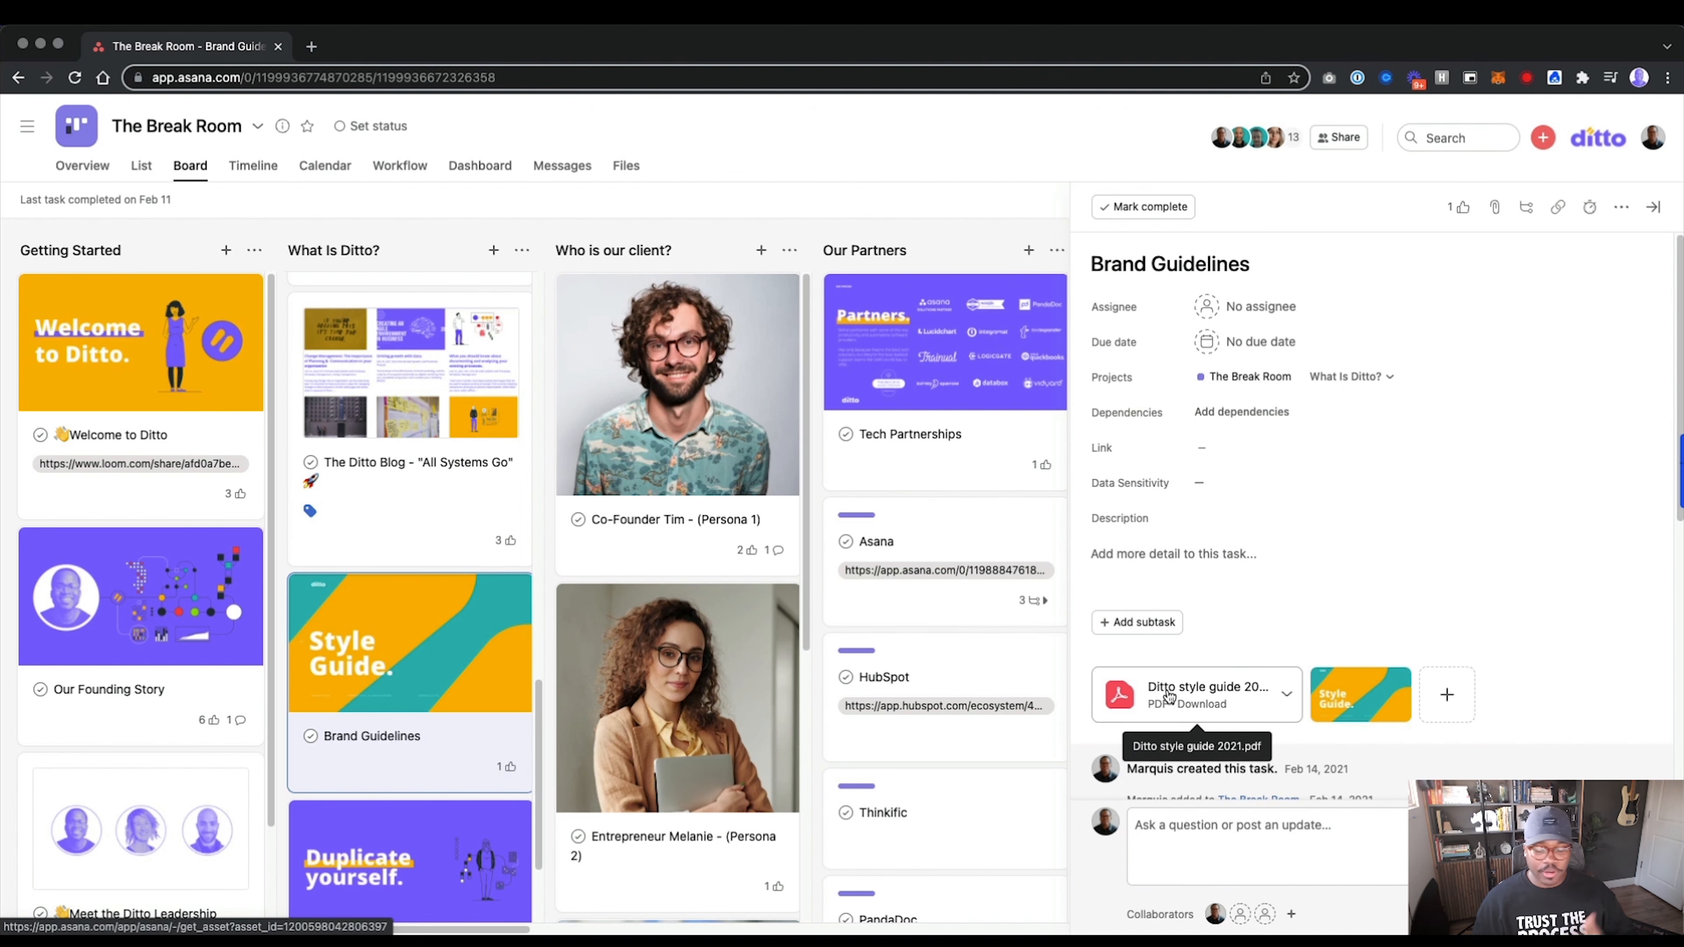
pyautogui.scroll(-3, 1168, 693)
pyautogui.scroll(-1, 1169, 694)
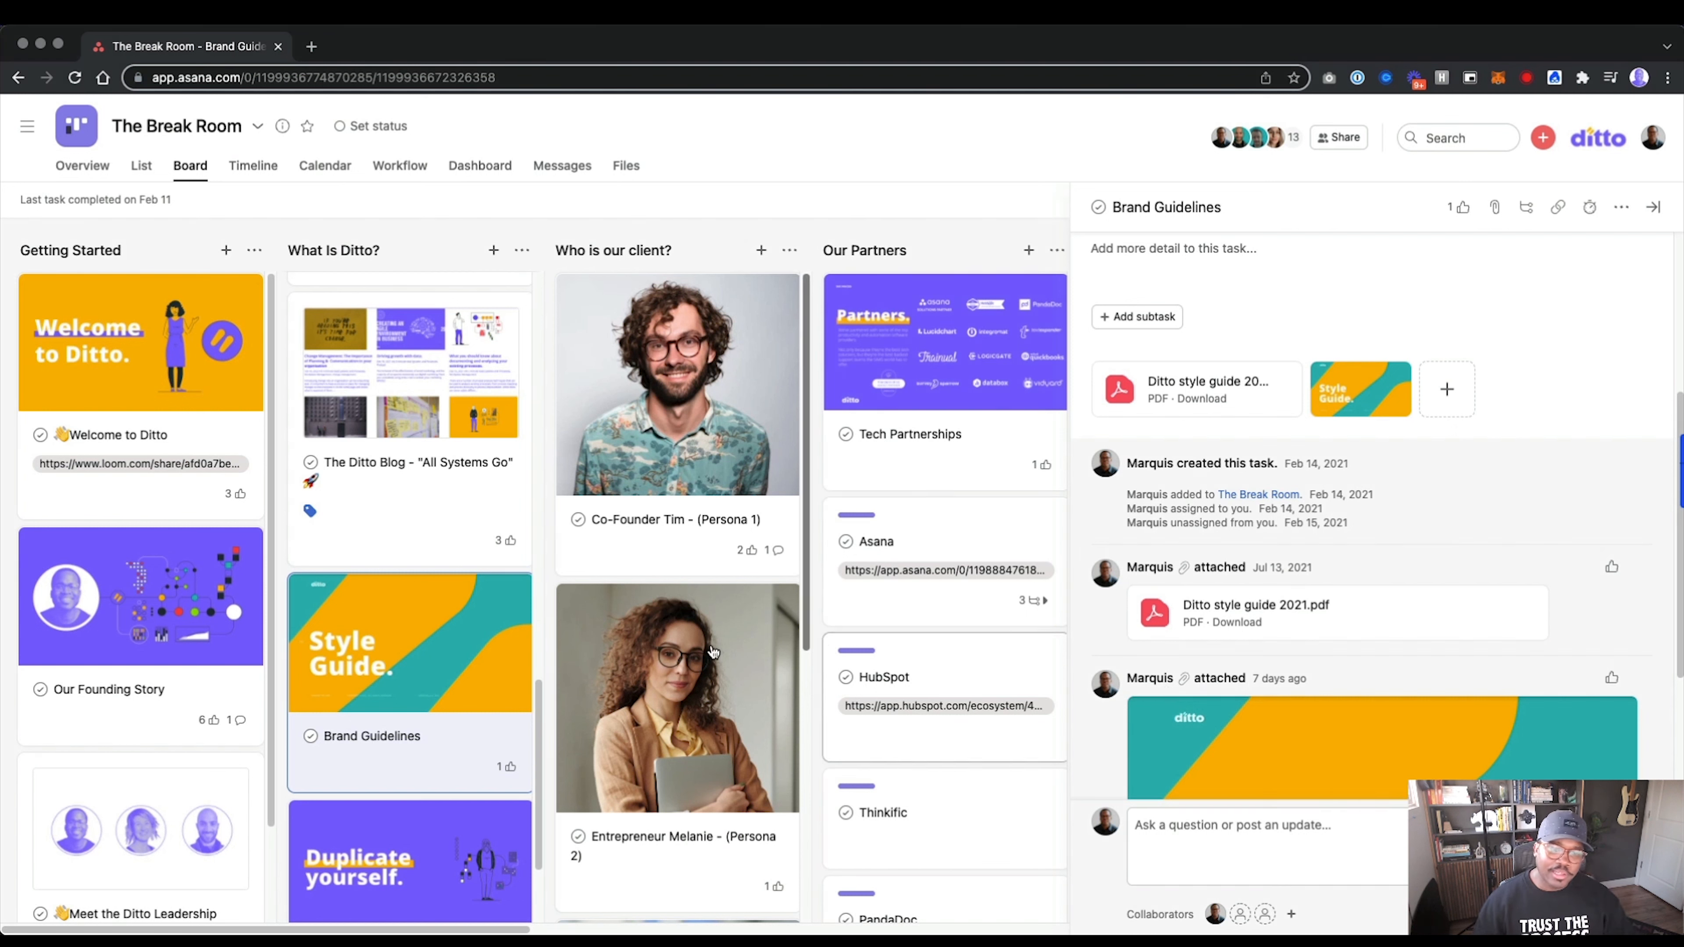
# Open the Our Social Media Channels task at the end of the What Is Ditto? column and review its links.
pyautogui.scroll(-3, 424, 763)
pyautogui.click(416, 830)
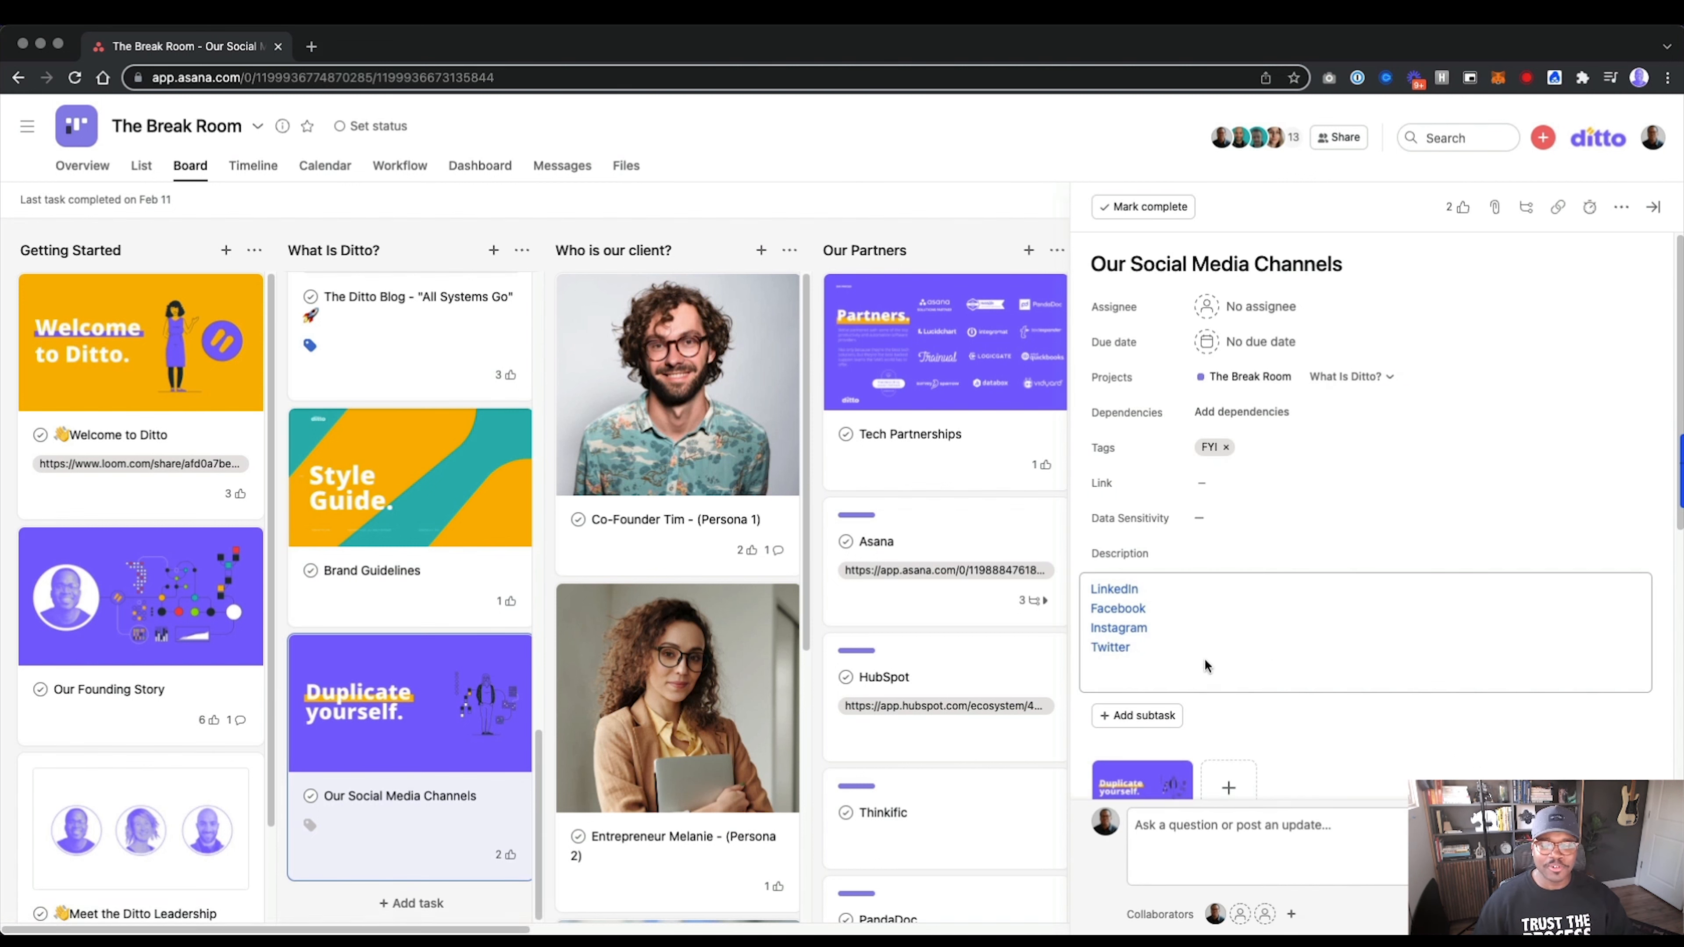
pyautogui.scroll(10, 391, 670)
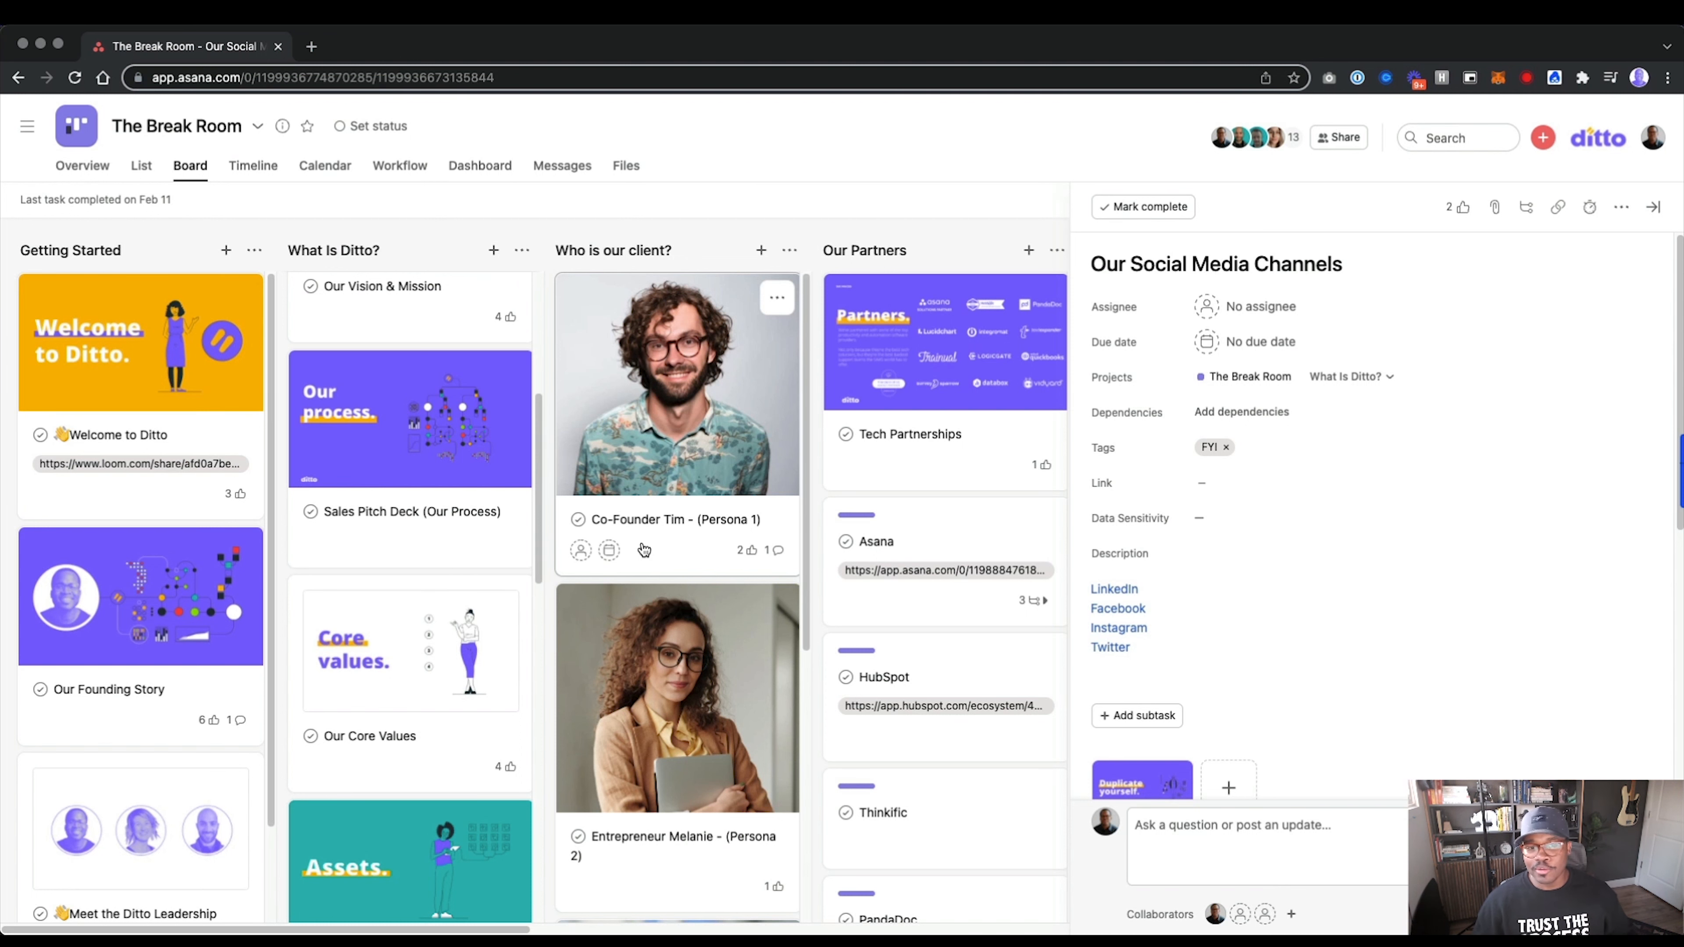
# Look over the personas under Who is our client?, open Co-Founder Tim - (Persona 1) and highlight its Goals bullets.
pyautogui.scroll(-7, 643, 549)
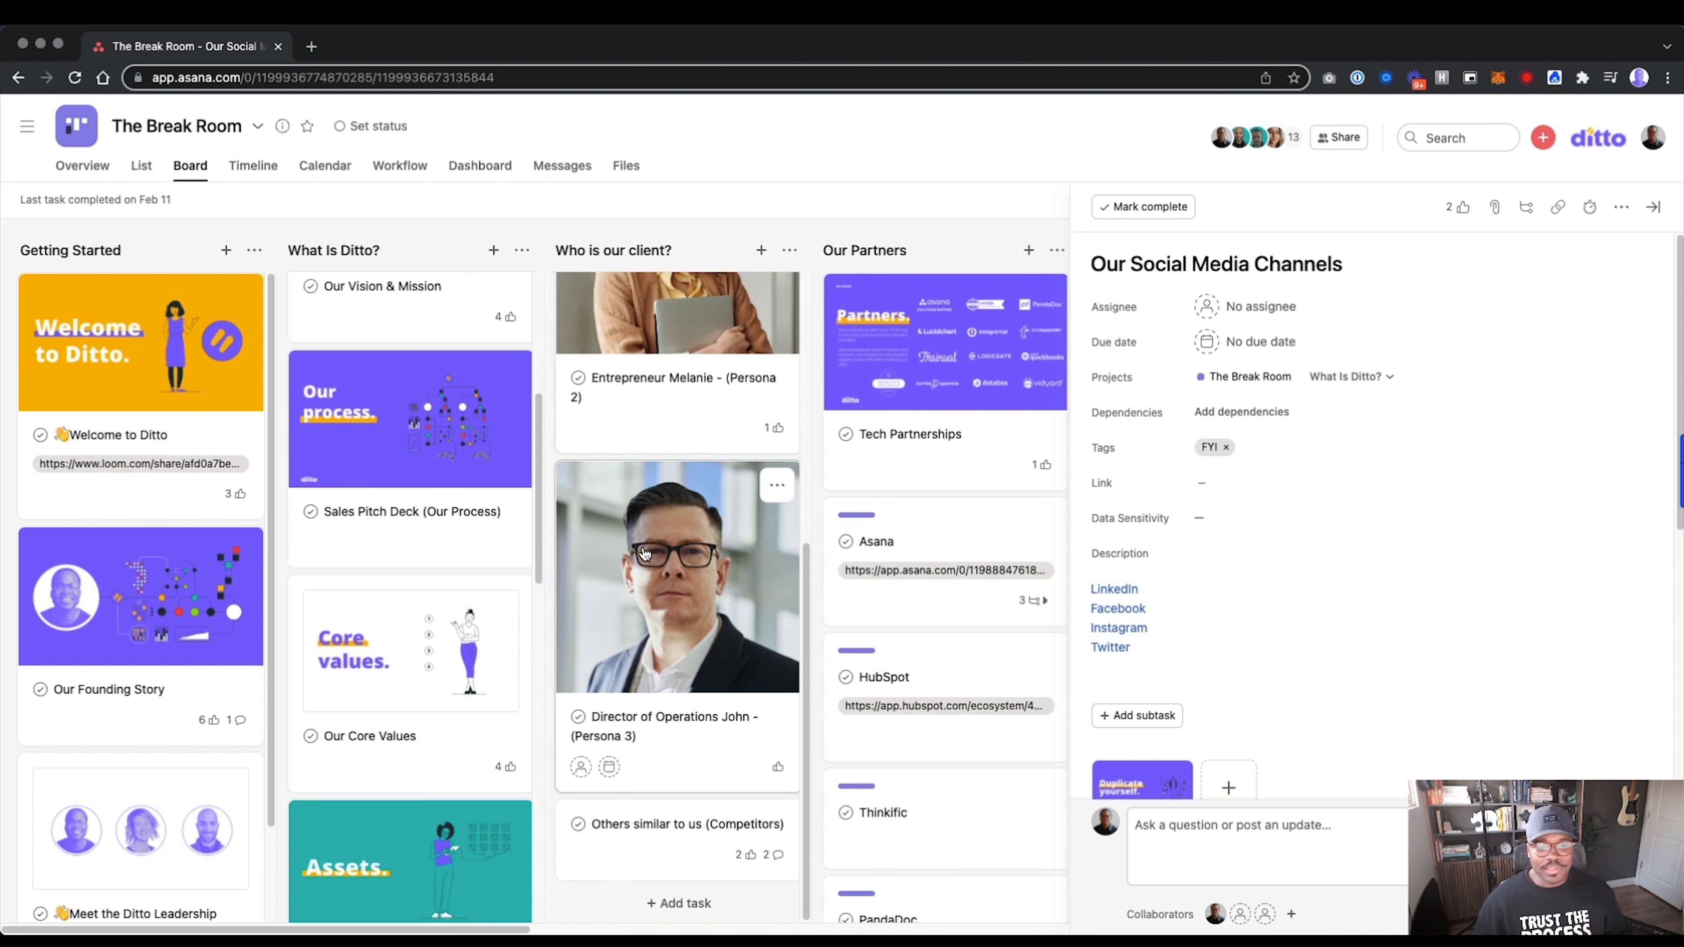
pyautogui.scroll(7, 644, 561)
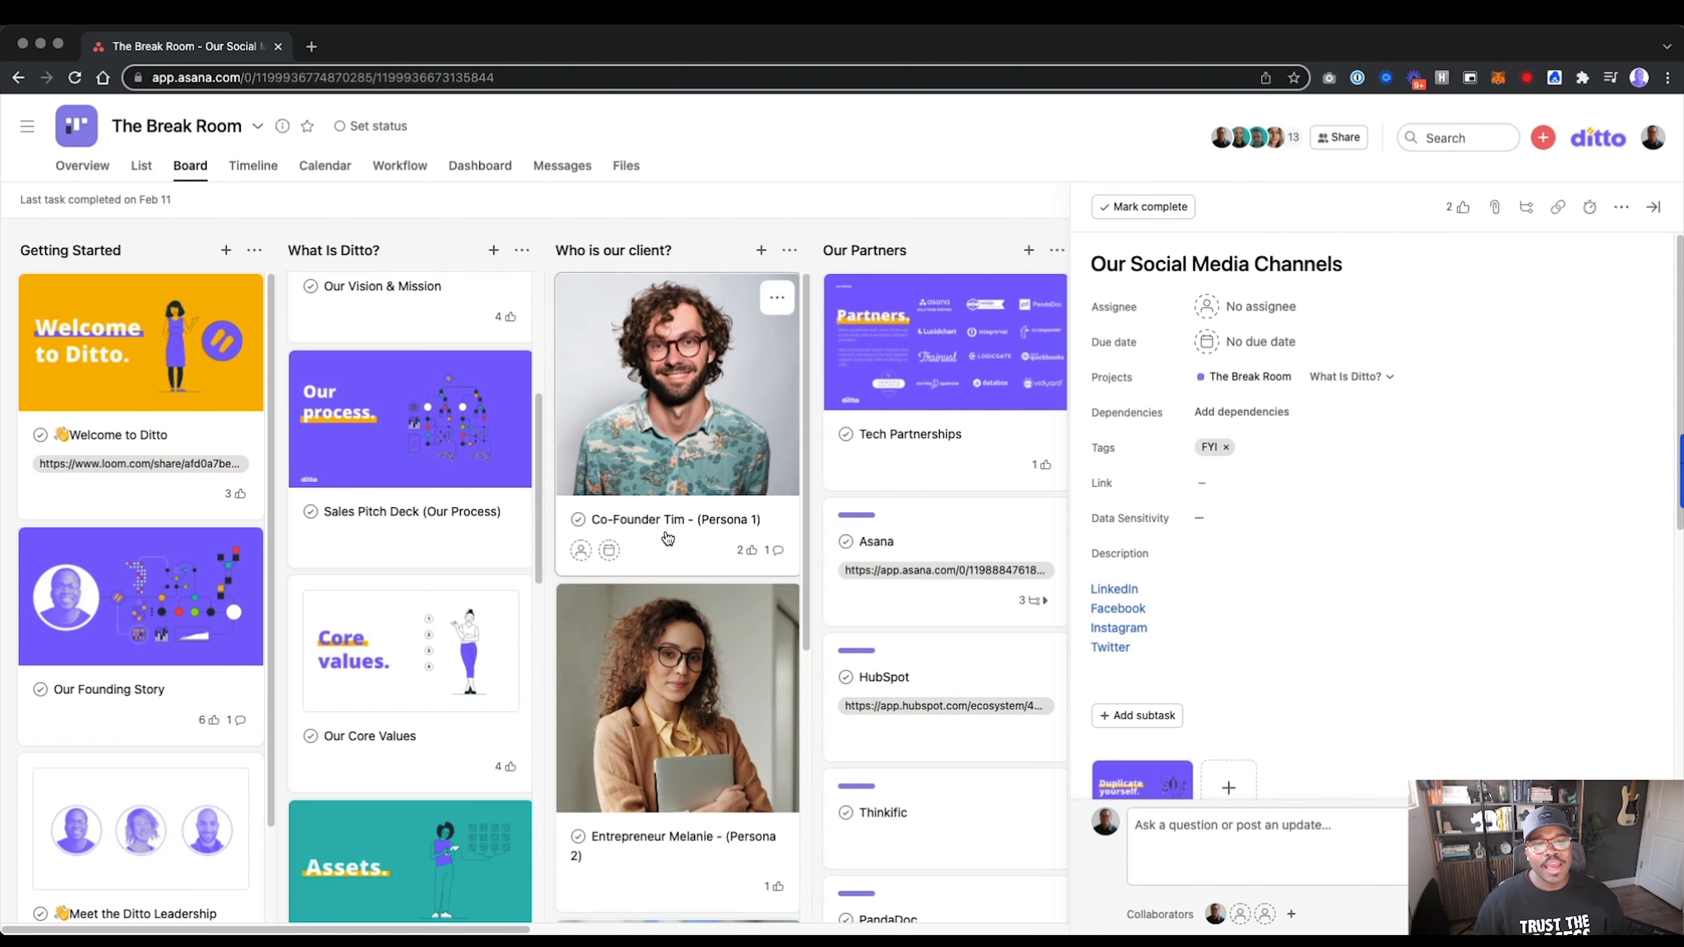
pyautogui.click(701, 534)
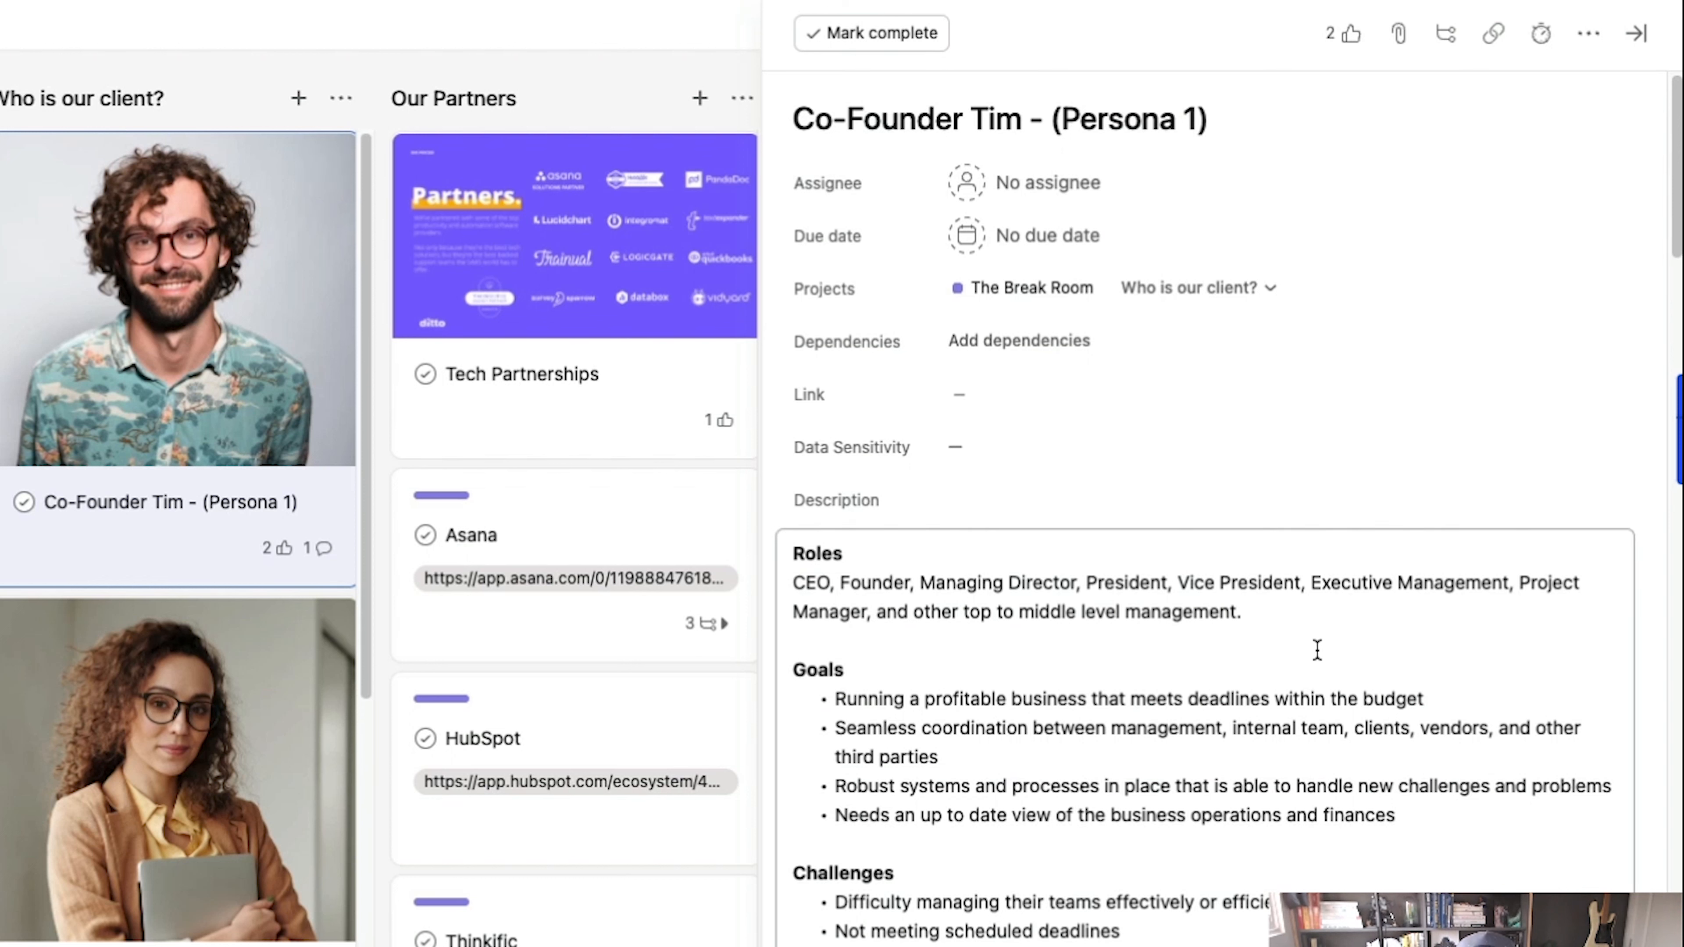
pyautogui.moveTo(833, 698); pyautogui.dragTo(1390, 806)
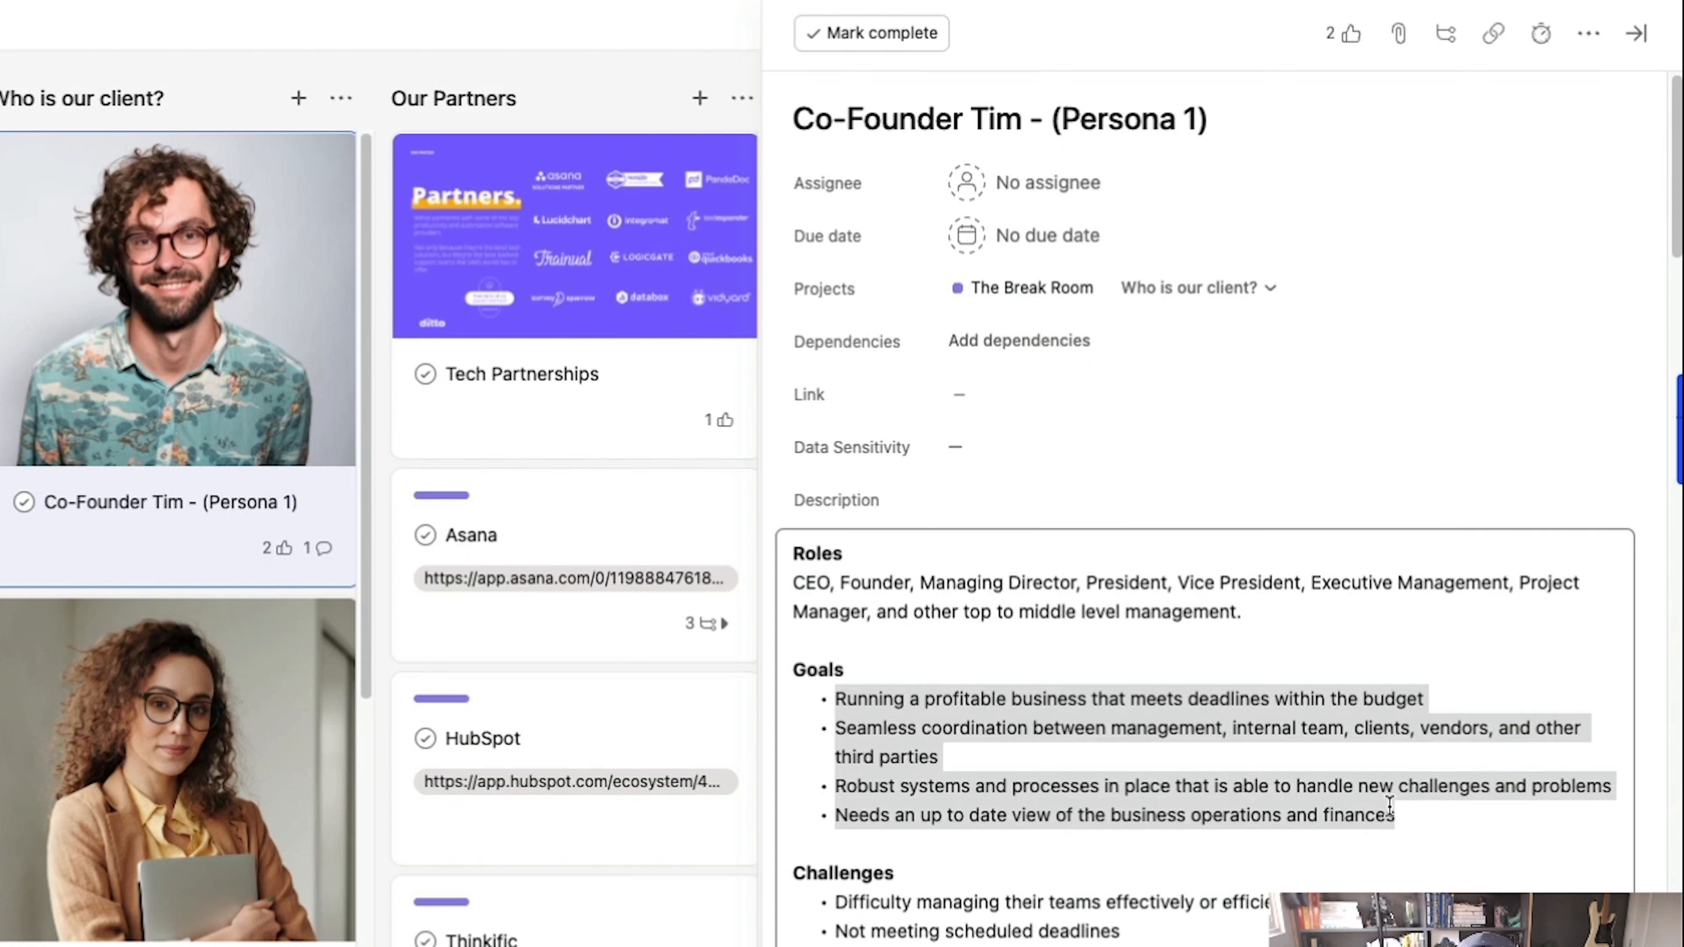
# Read the Challenges, Demographic, Story and Language sections in the Co-Founder Tim persona description.
pyautogui.scroll(-3, 1061, 783)
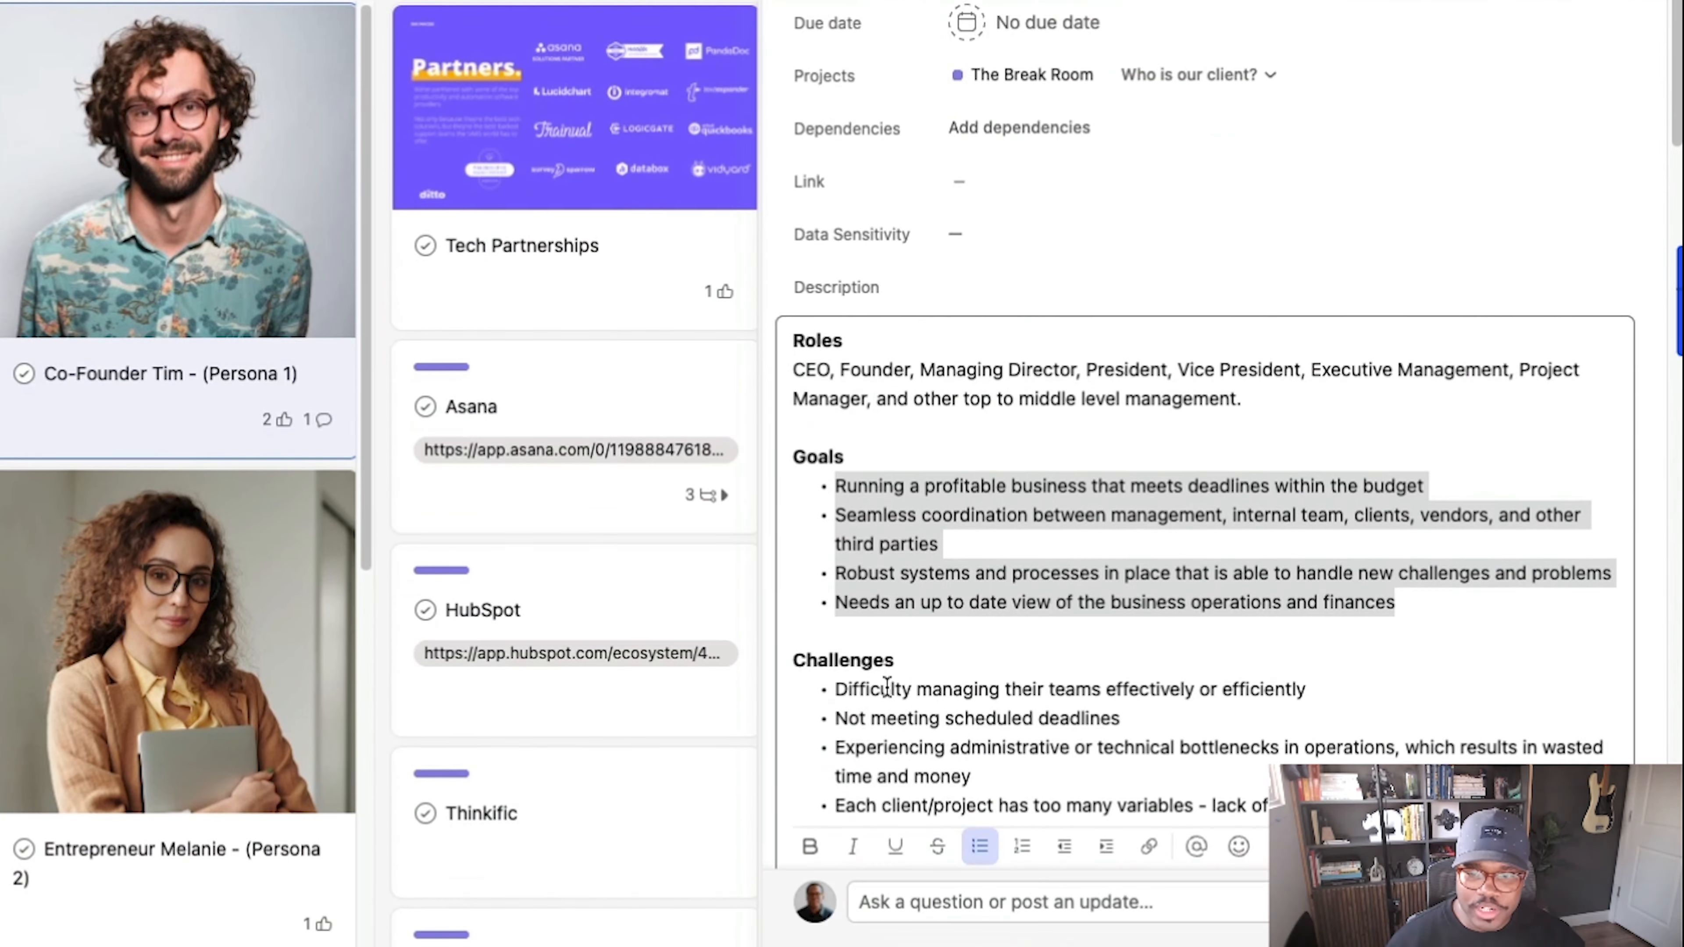
pyautogui.scroll(-10, 917, 687)
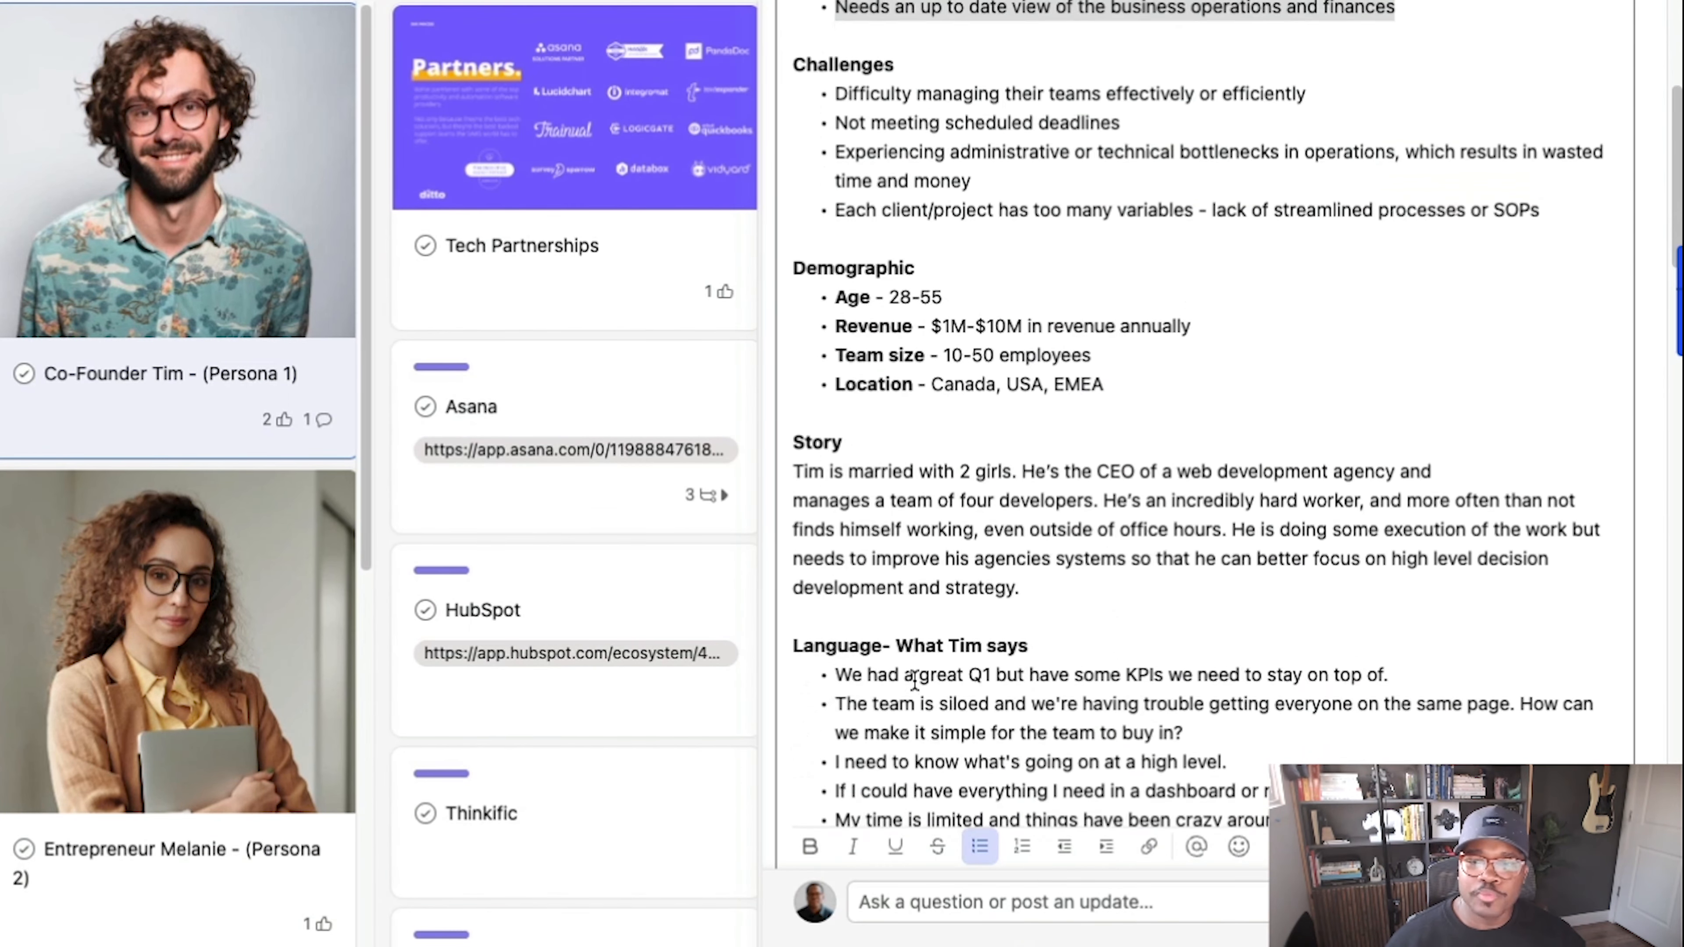
pyautogui.scroll(-3, 993, 544)
pyautogui.scroll(2, 995, 544)
pyautogui.scroll(1, 995, 545)
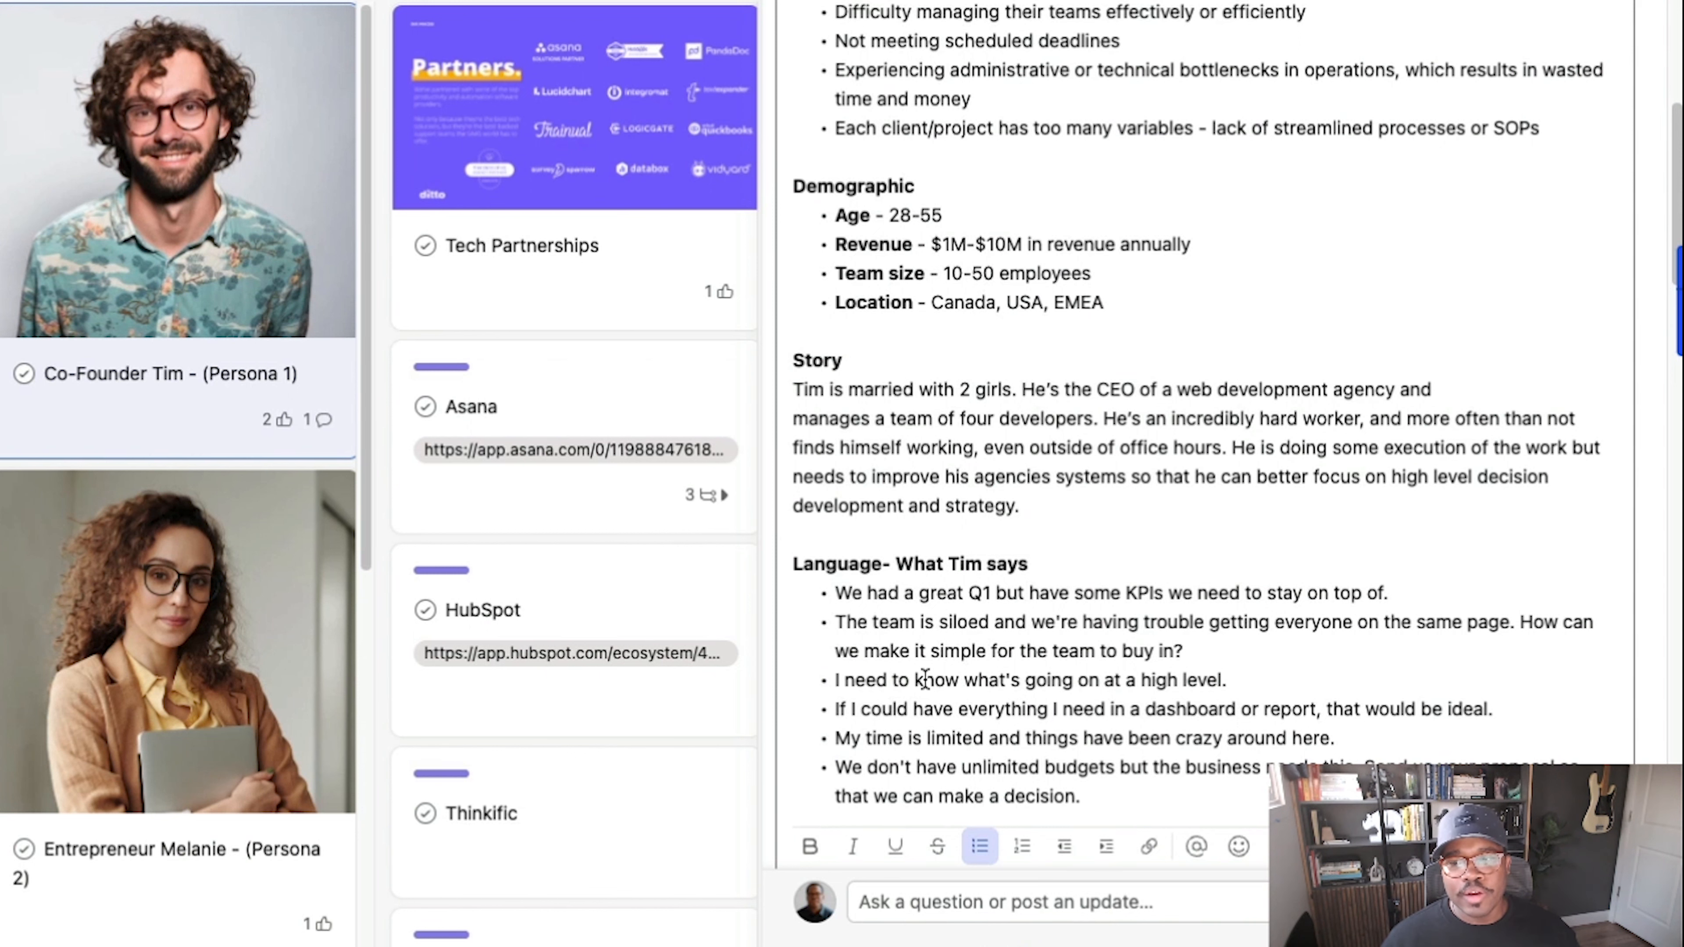
pyautogui.scroll(3, 925, 680)
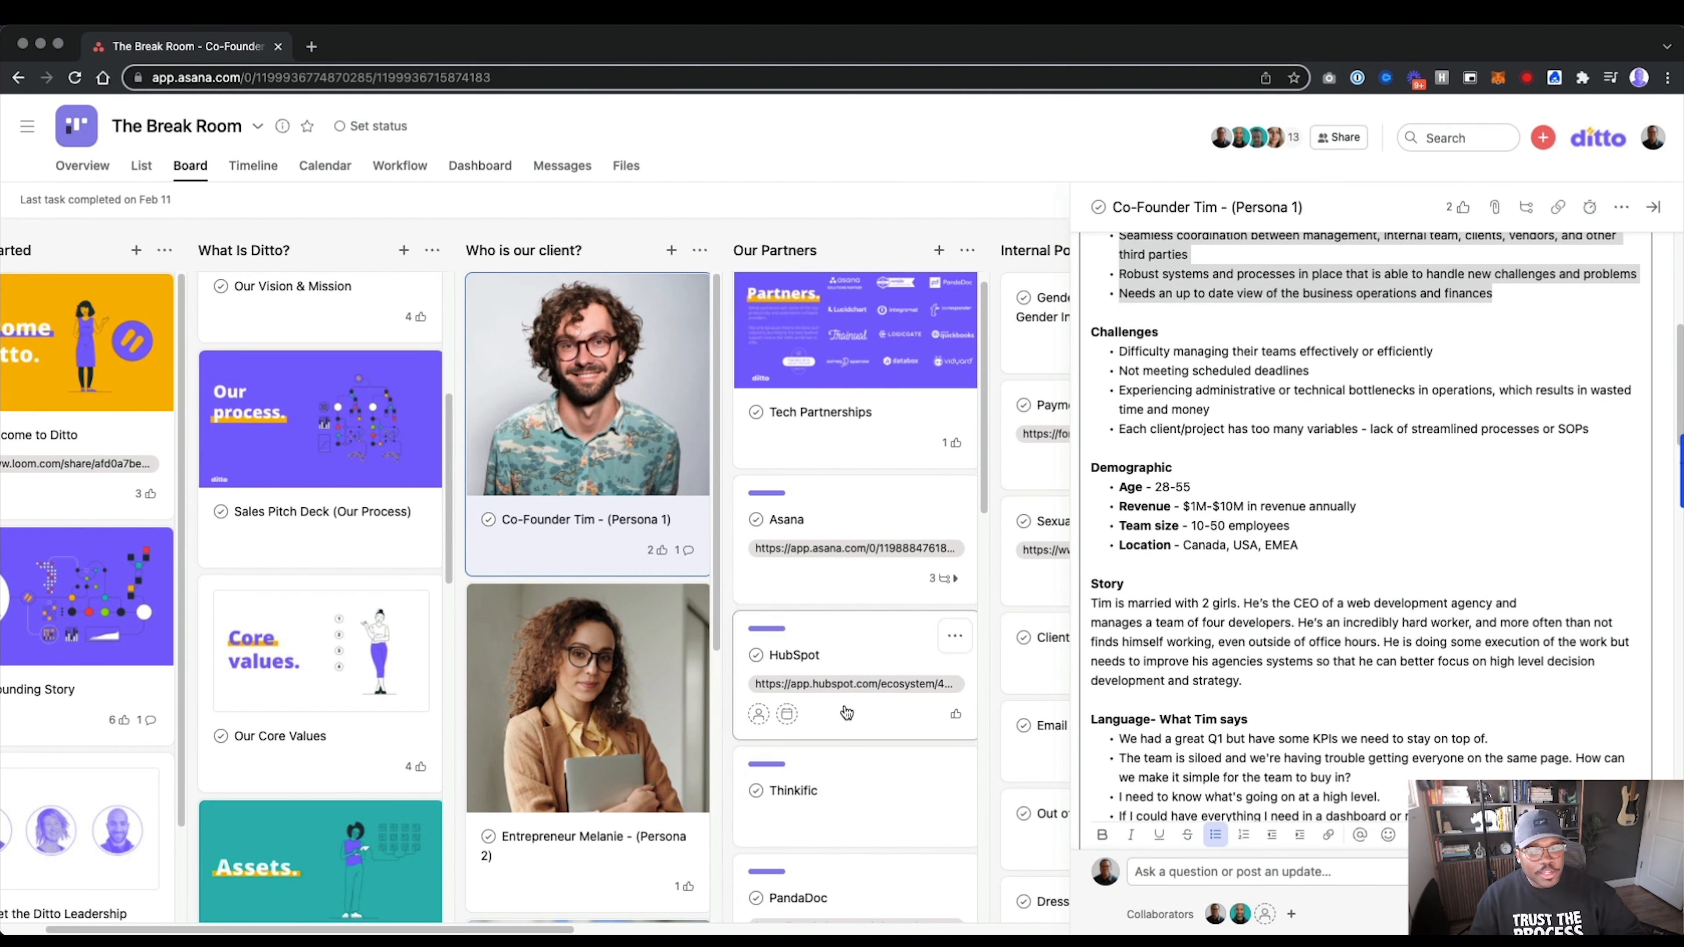
# Look through the partner tasks in the Our Partners column and close the open persona's details.
pyautogui.scroll(-3, 847, 712)
pyautogui.scroll(-3, 847, 712)
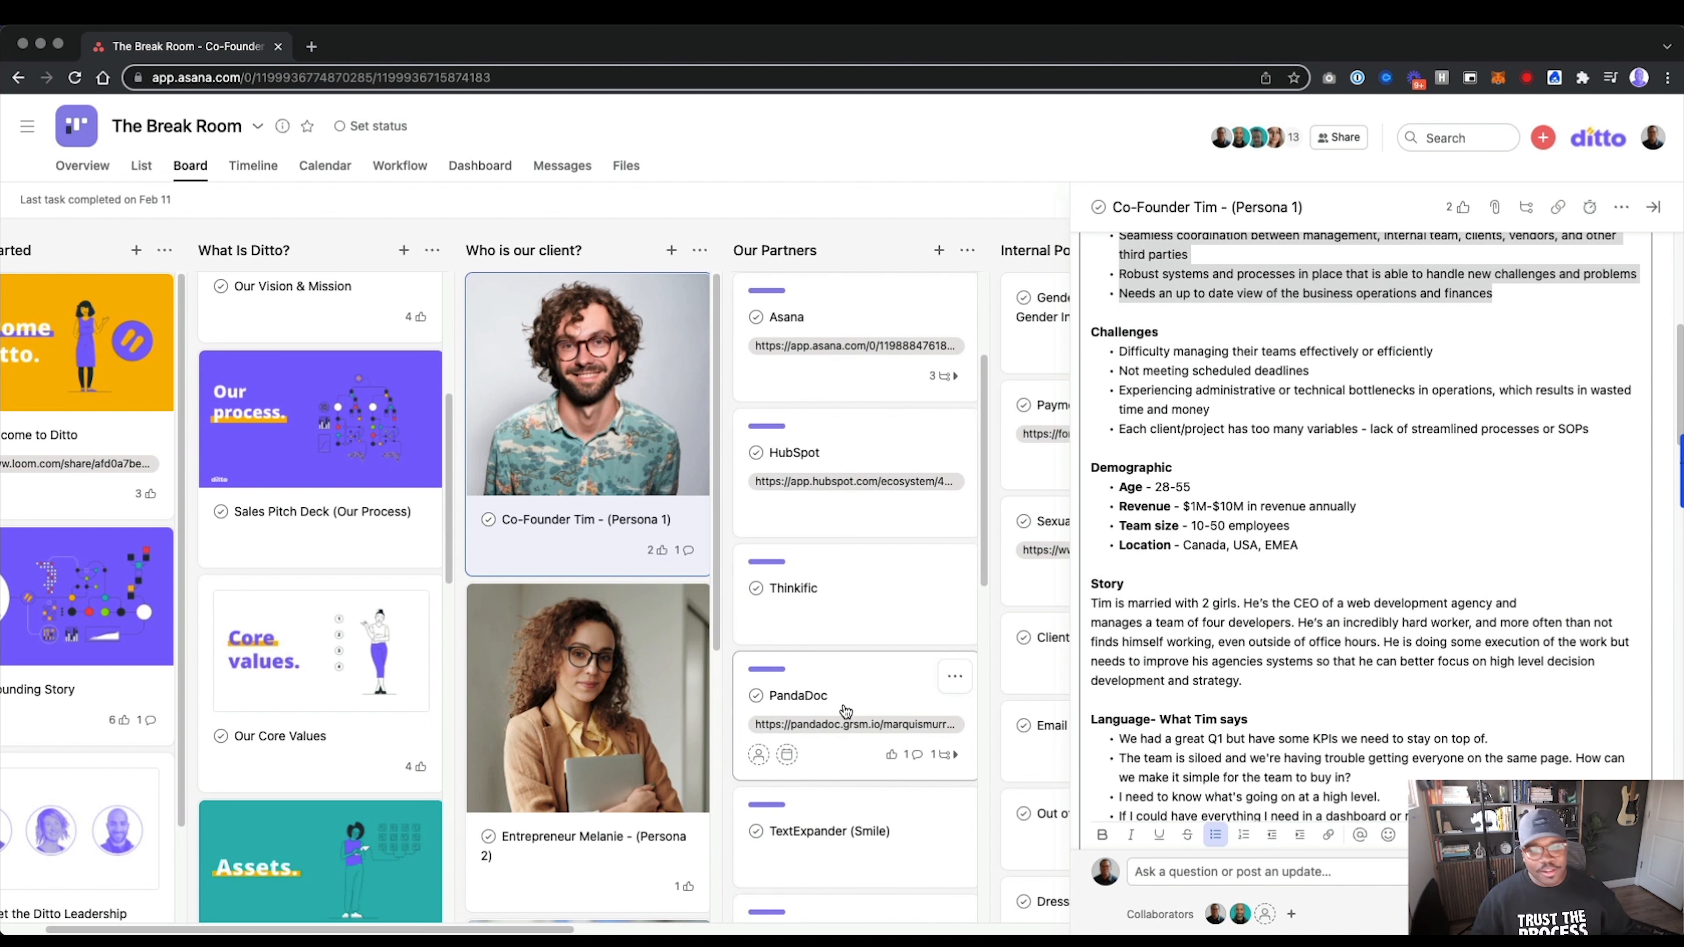
pyautogui.scroll(-5, 848, 712)
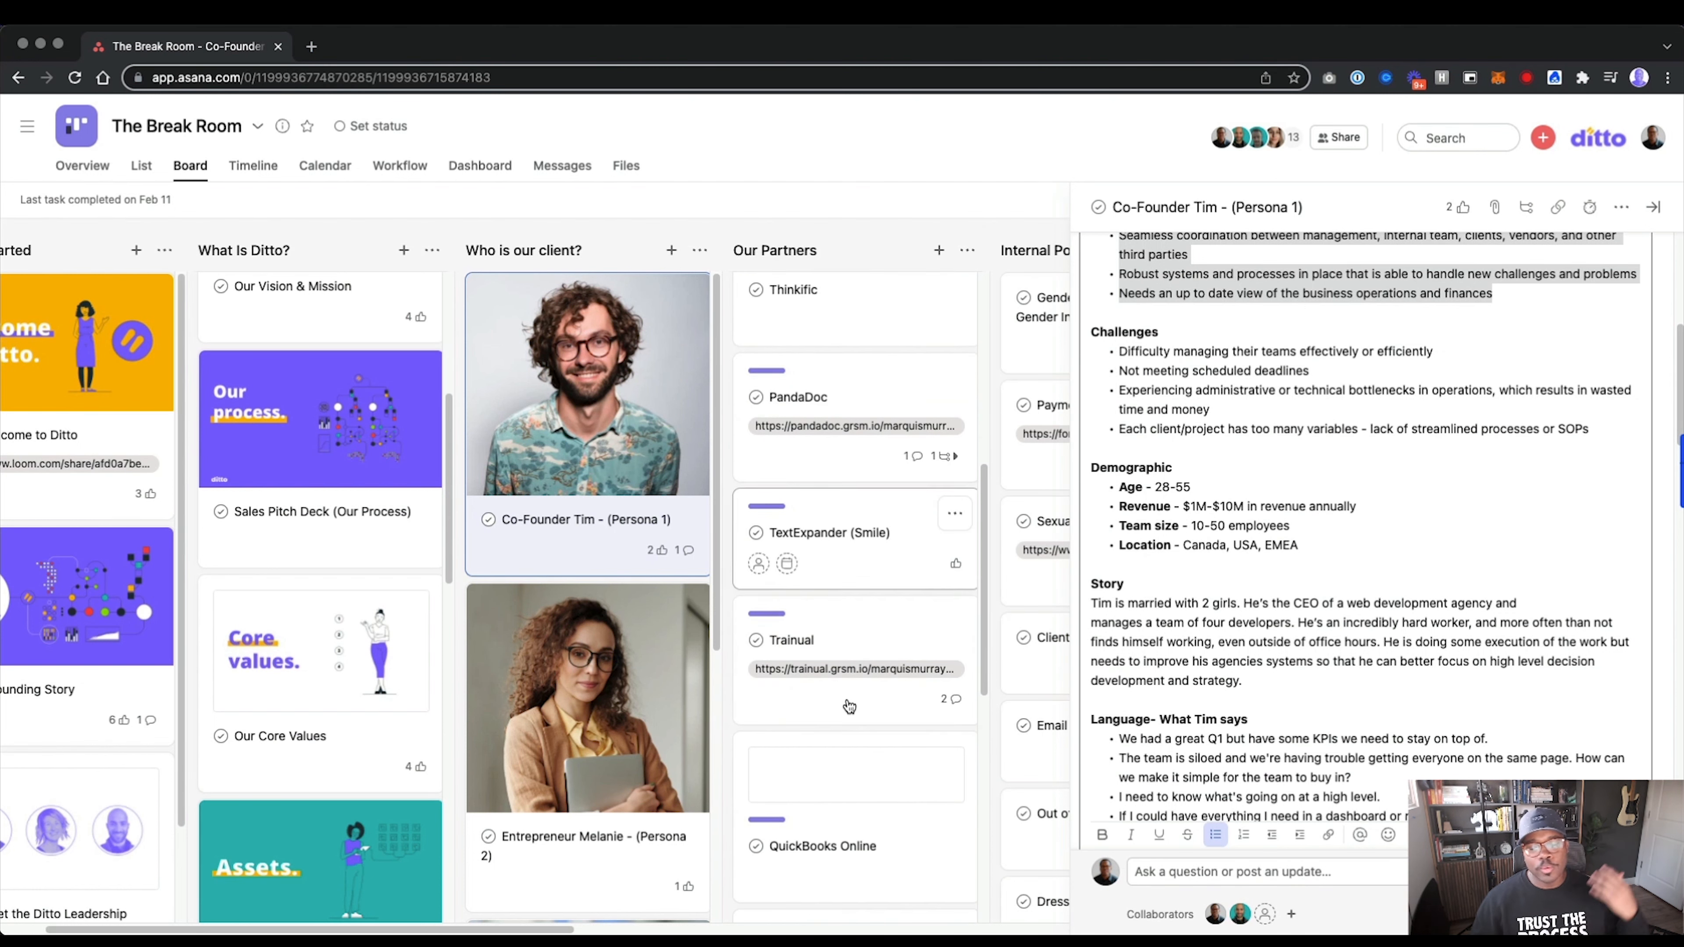
pyautogui.click(1653, 207)
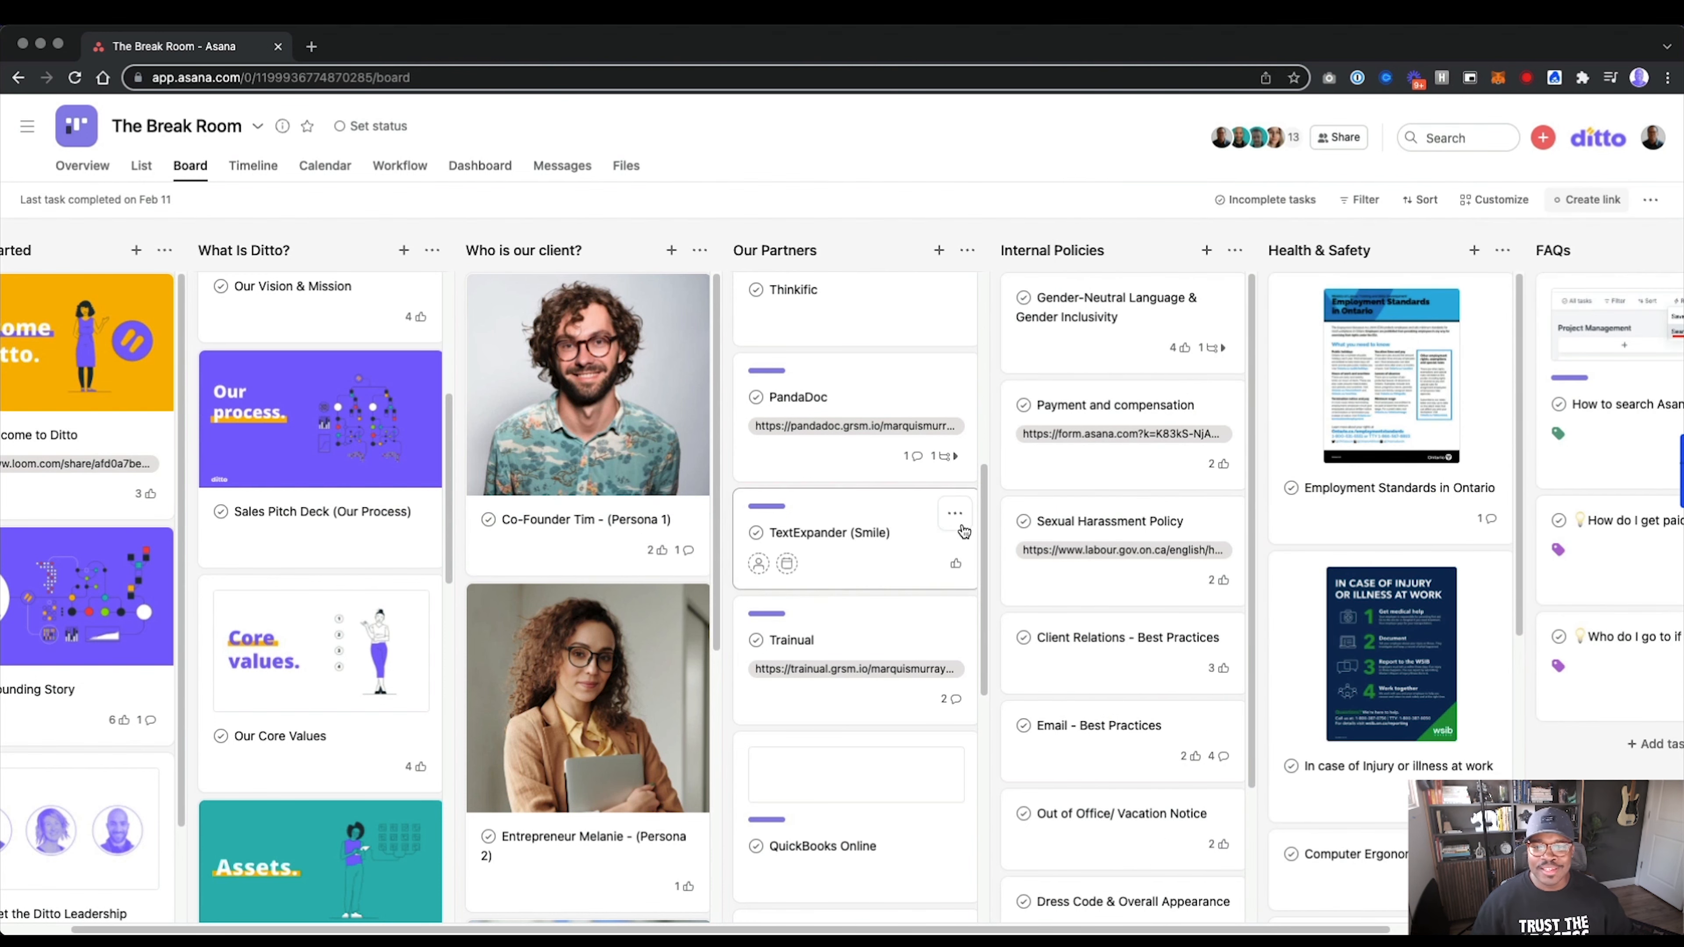
# Open the Tech Partnerships task in the Our Partners column and preview its attached Our Partners.png image.
pyautogui.scroll(10, 900, 525)
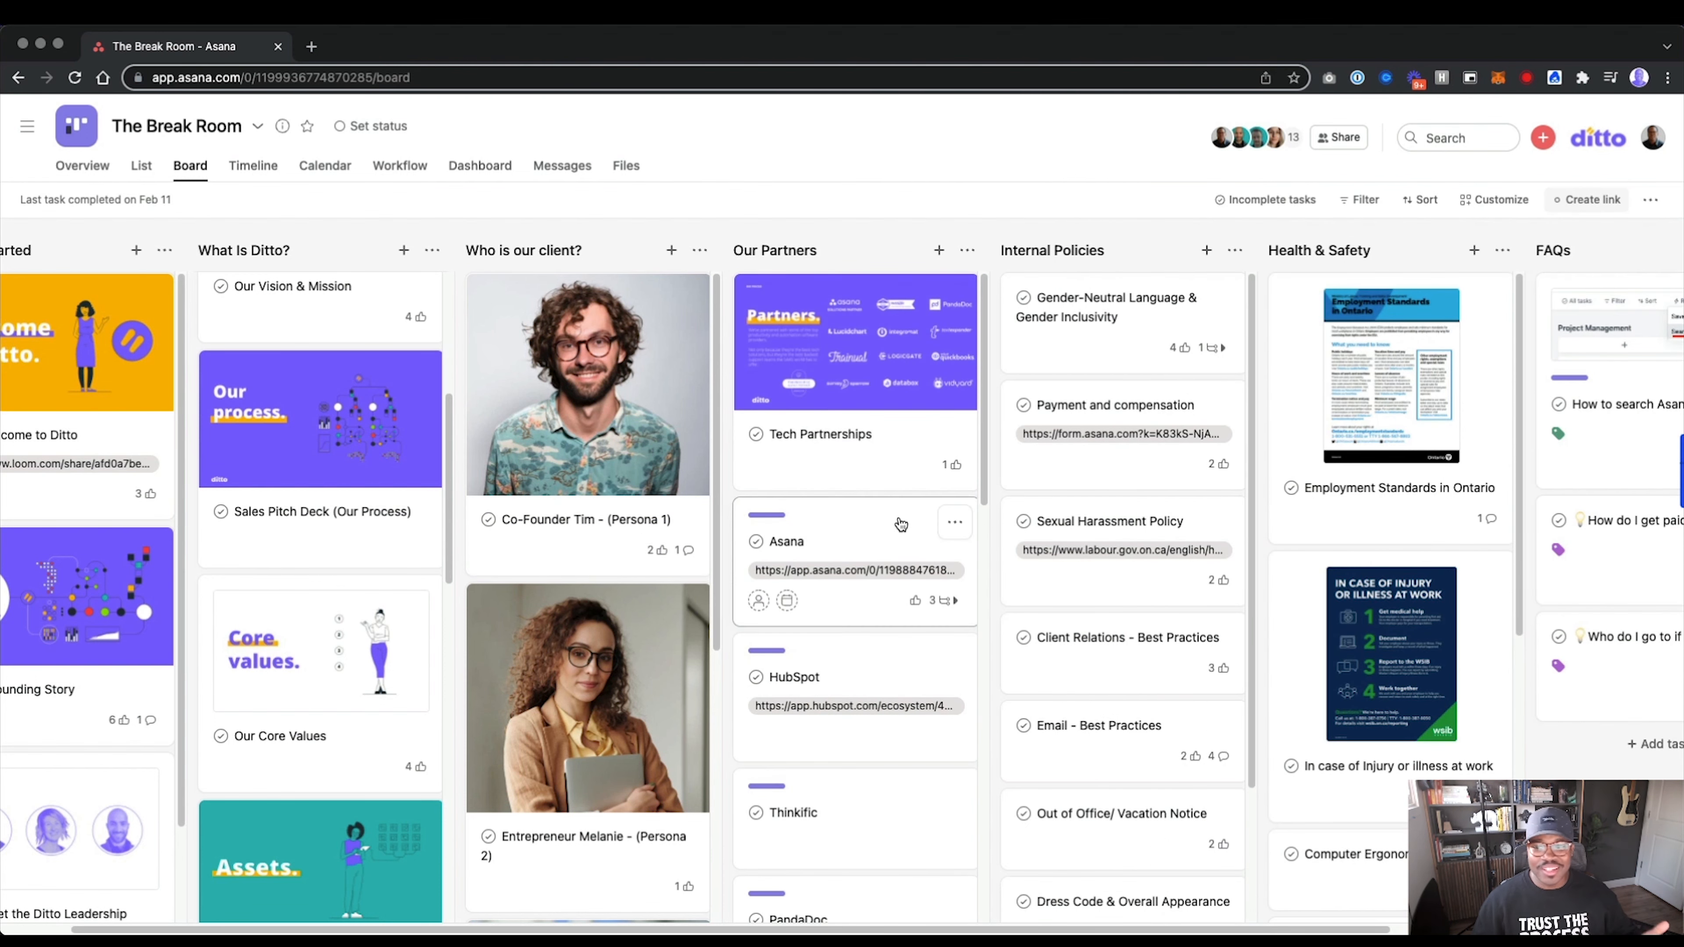
pyautogui.click(895, 352)
pyautogui.scroll(-1, 1127, 637)
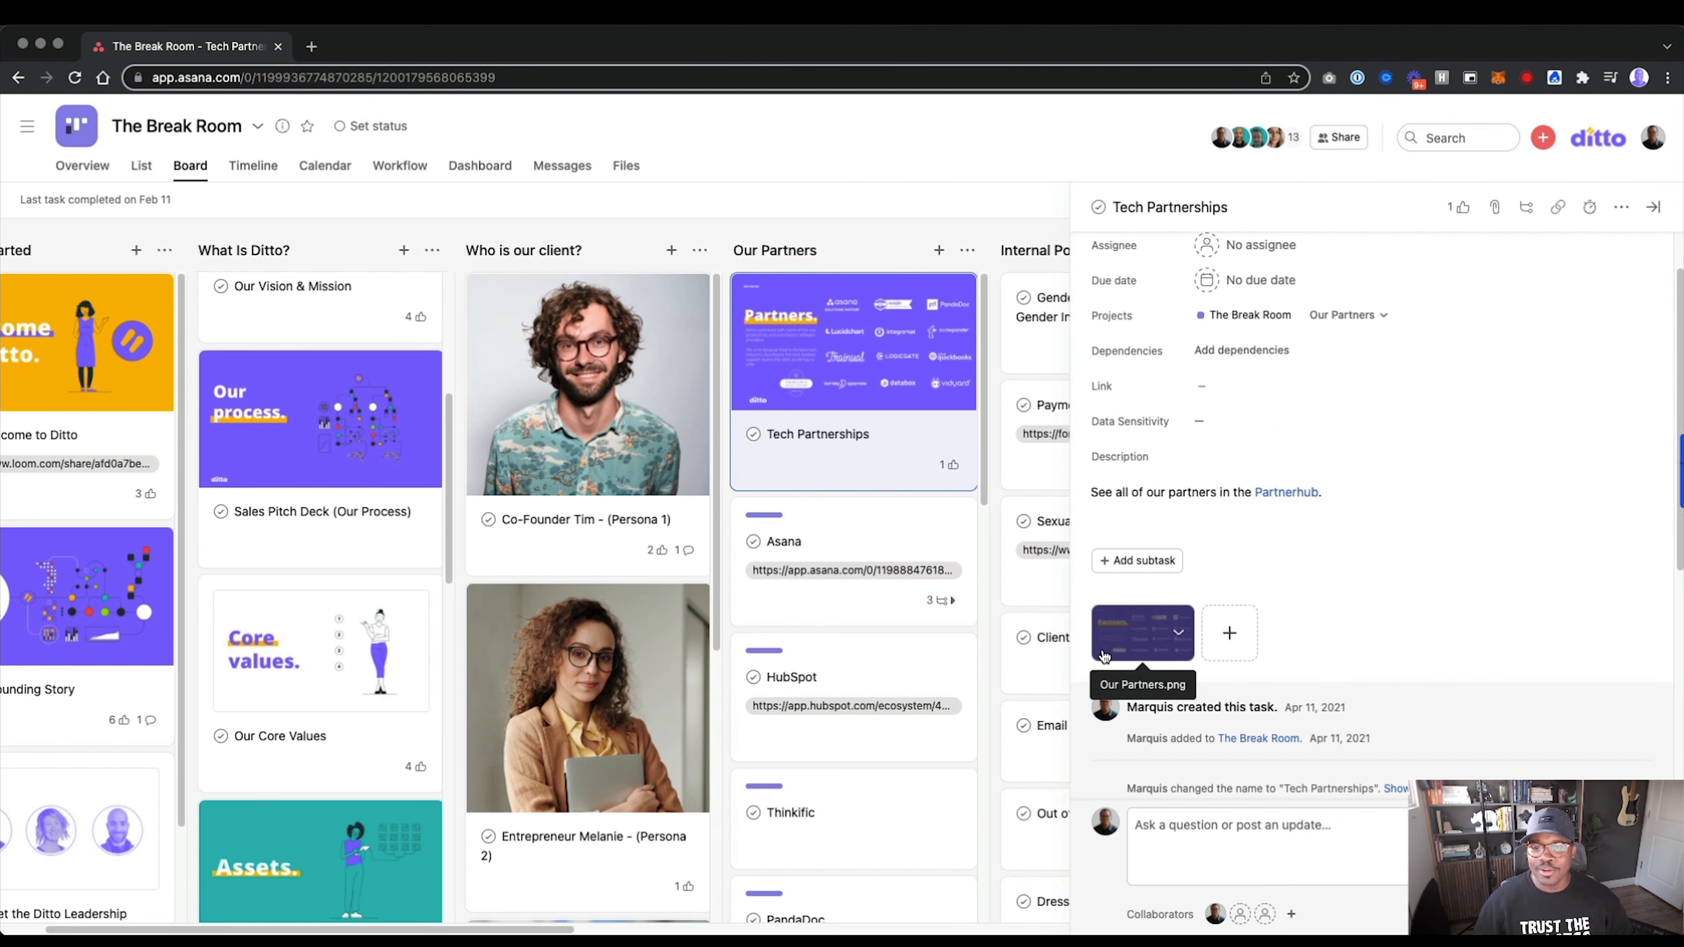
pyautogui.click(1138, 627)
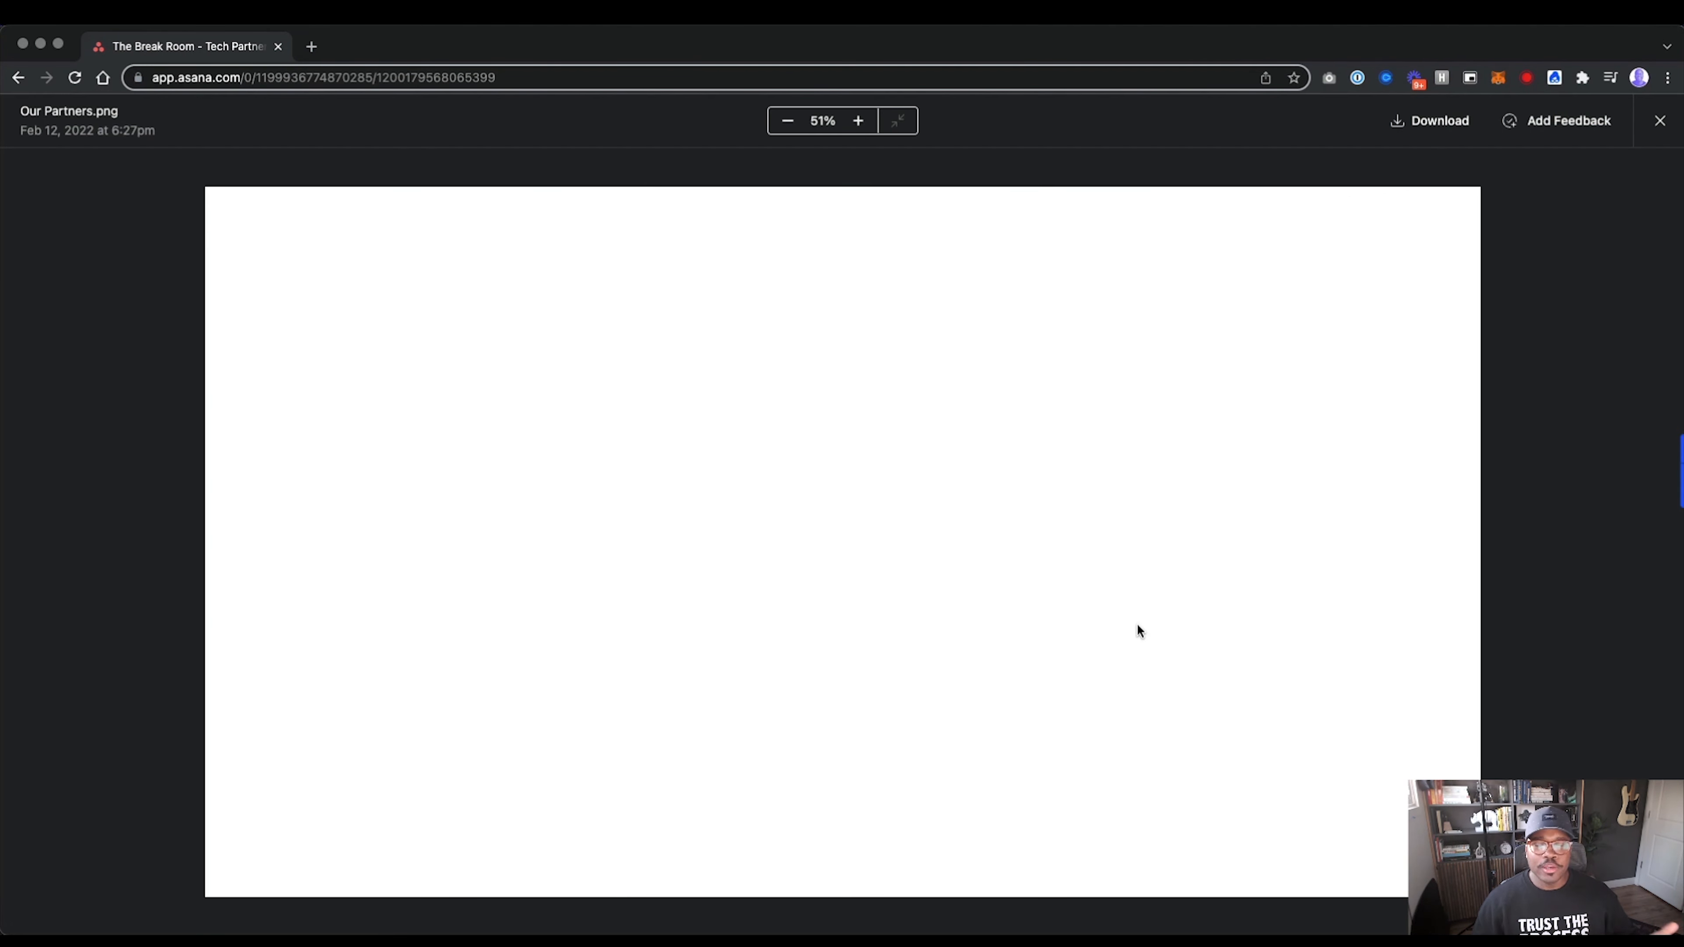